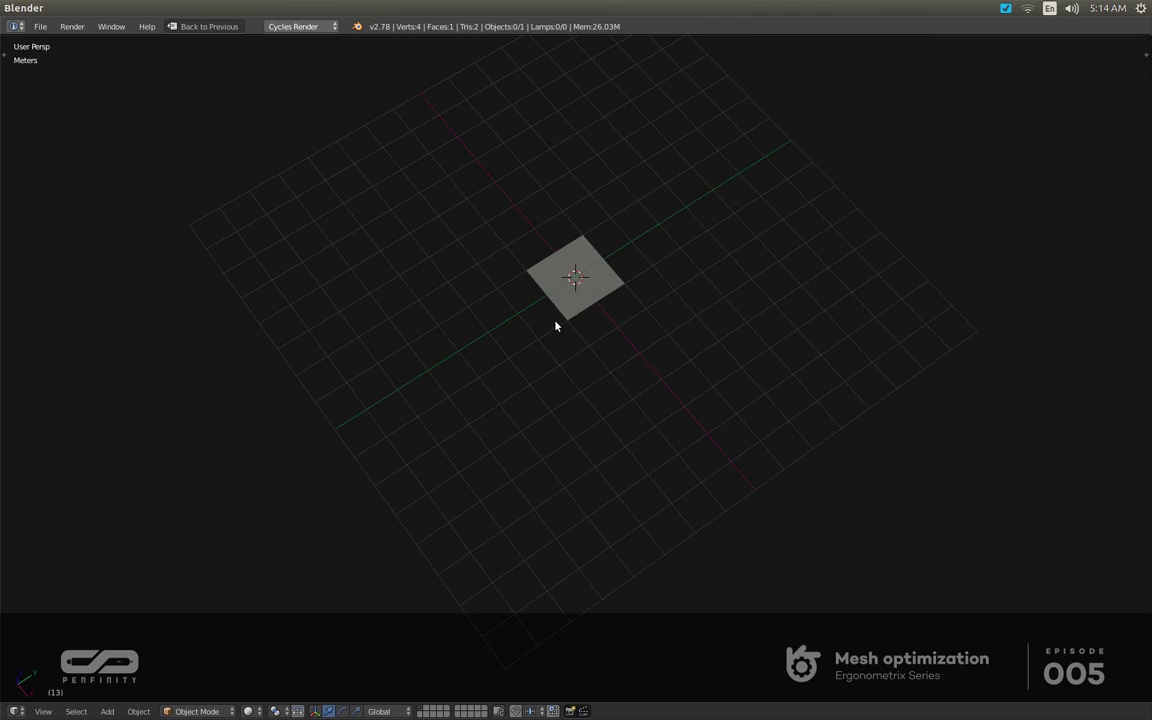
Subdivide the plane in Edit Mode into a 4 by 4 grid of faces.
right_click(557, 318)
scroll(556, 311, up, 3)
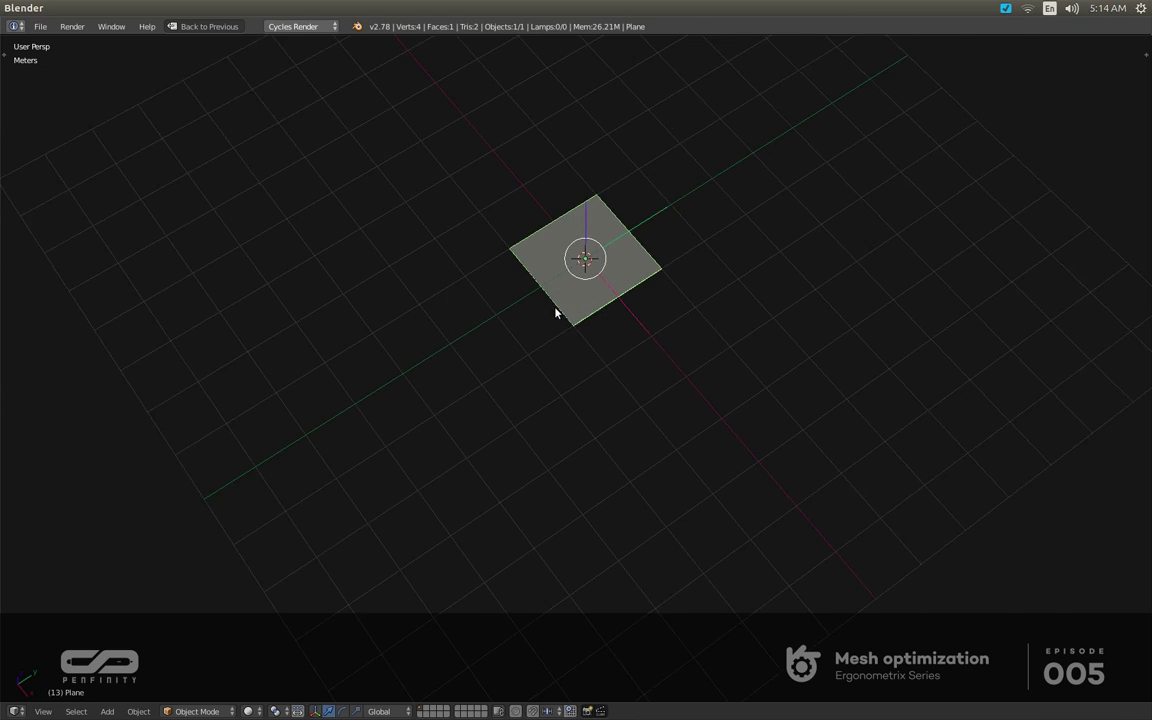
key(Tab)
scroll(598, 226, up, 4)
middle_drag(610, 295, 597, 272)
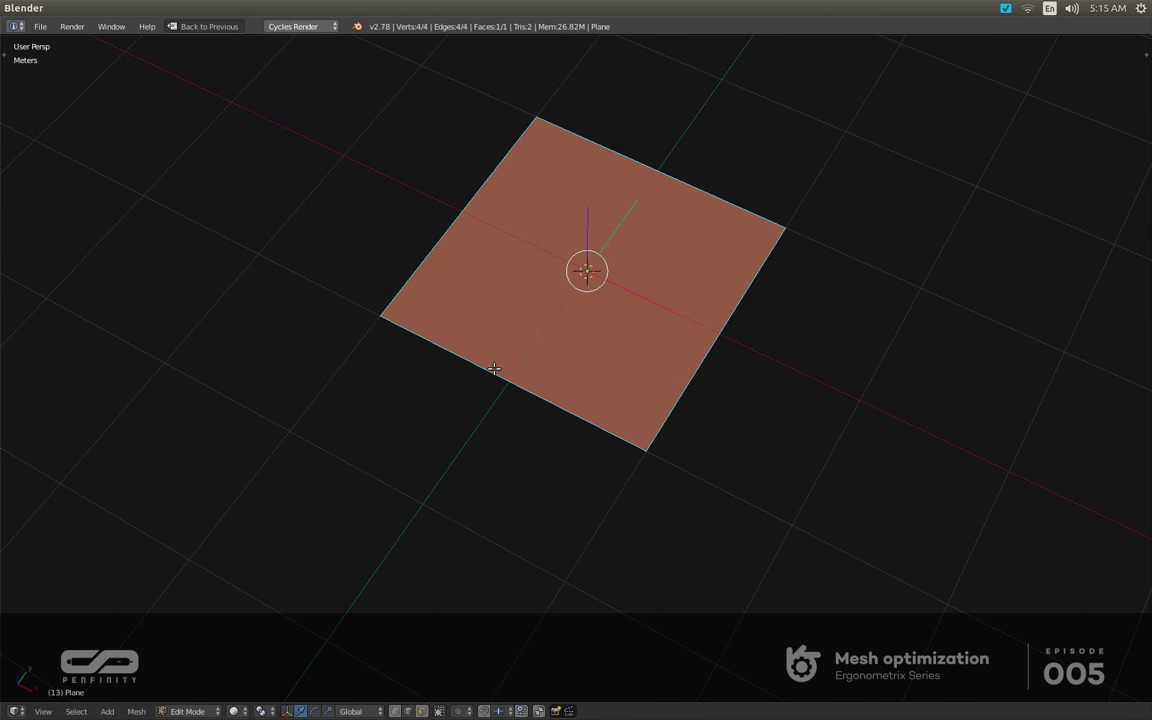
middle_drag(483, 339, 533, 340)
scroll(533, 339, up, 2)
key(w)
click(534, 337)
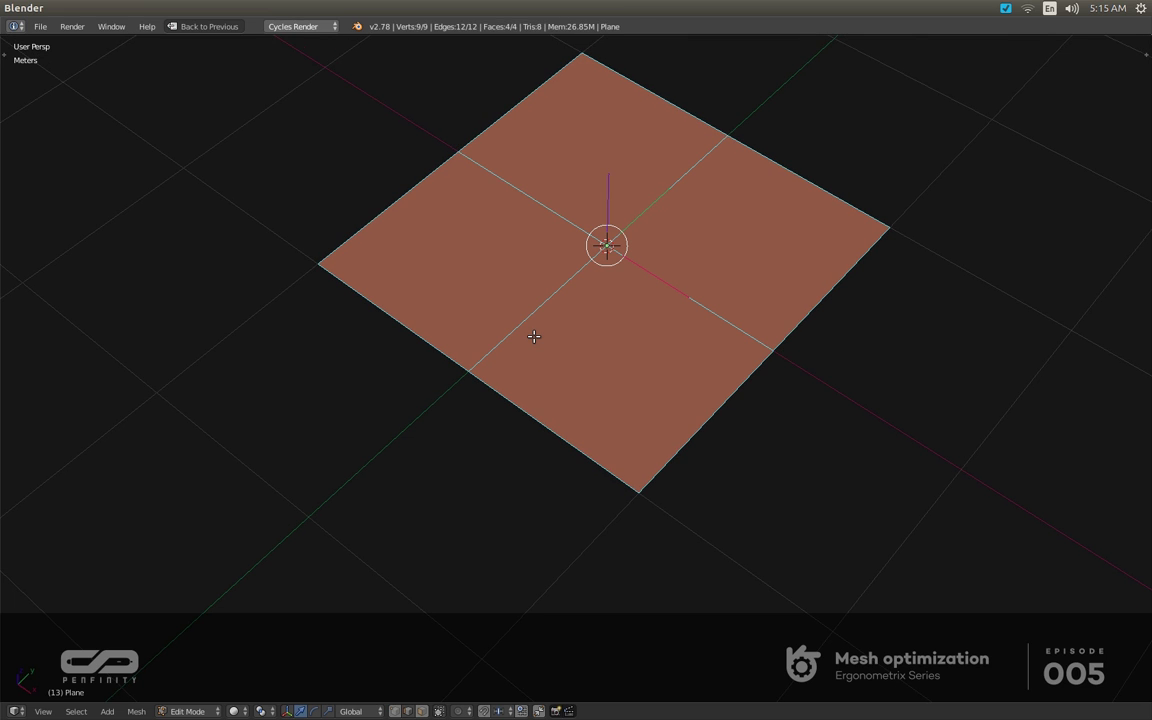
key(shift+r)
Subdivide the grid further to 16 by 16 faces and select a strip of 2 by 6 faces near one border.
key(shift+r)
key(shift+r)
right_click(489, 364)
key(c)
mouse_move(464, 364)
mouse_down()
mouse_move(571, 286)
mouse_move(556, 290)
mouse_up()
ctrl+right_click(508, 329)
Inset the selected strip of faces slightly and extrude it upward into a raised block.
key(i)
click(556, 357)
middle_drag(558, 358, 570, 337)
key(e)
click(567, 312)
scroll(550, 340, up, 5)
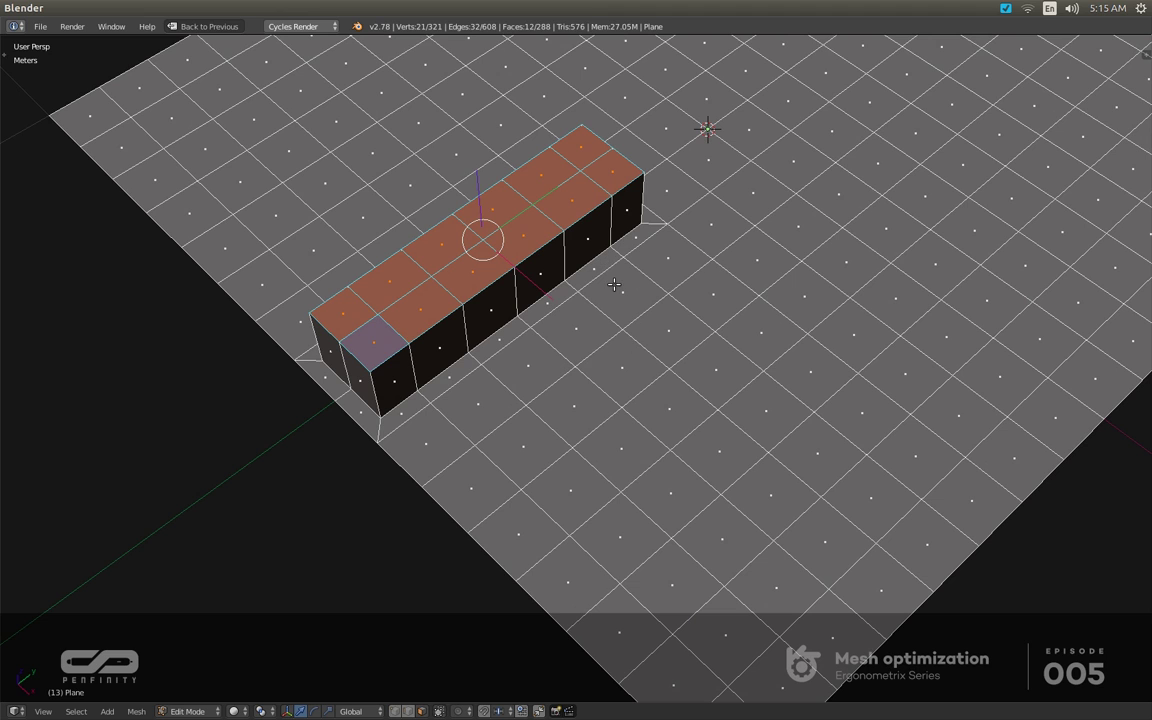
Undo the extrusion, inset, face selection and last two subdivisions, back to the 4 by 4 grid.
scroll(546, 371, down, 5)
middle_drag(546, 371, 640, 332)
key(ctrl+z)
key(ctrl+z)
key(ctrl+z)
key(ctrl+z)
key(ctrl+z)
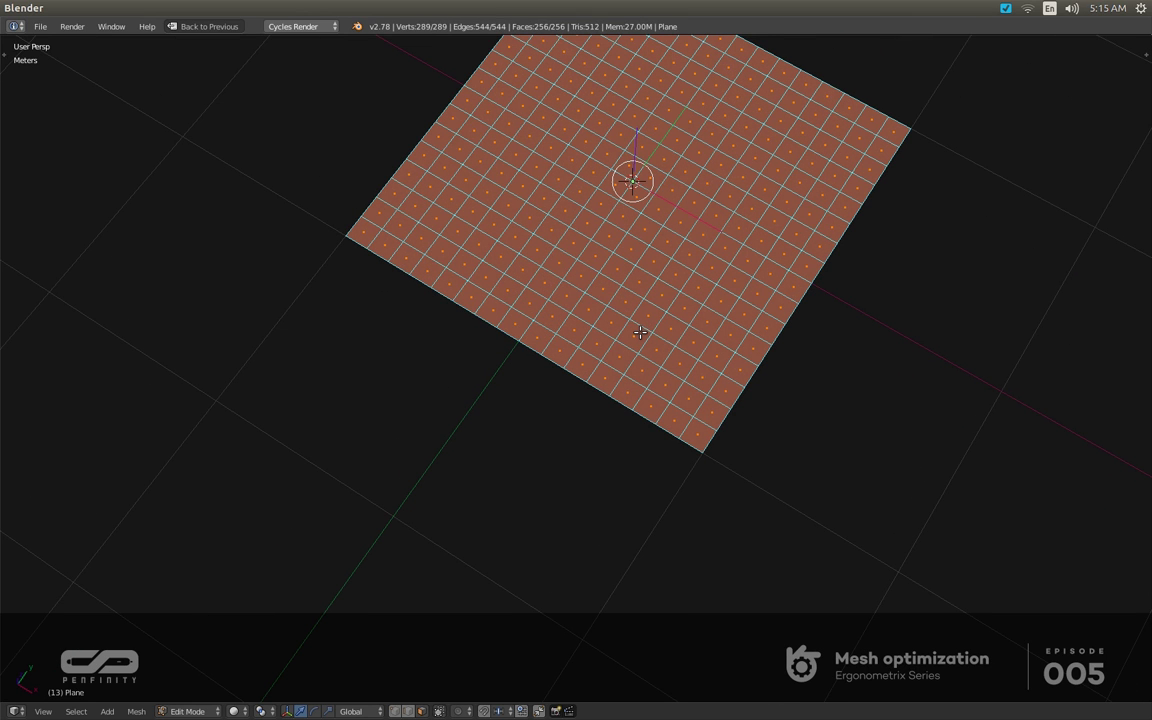
key(ctrl+z)
key(ctrl+z)
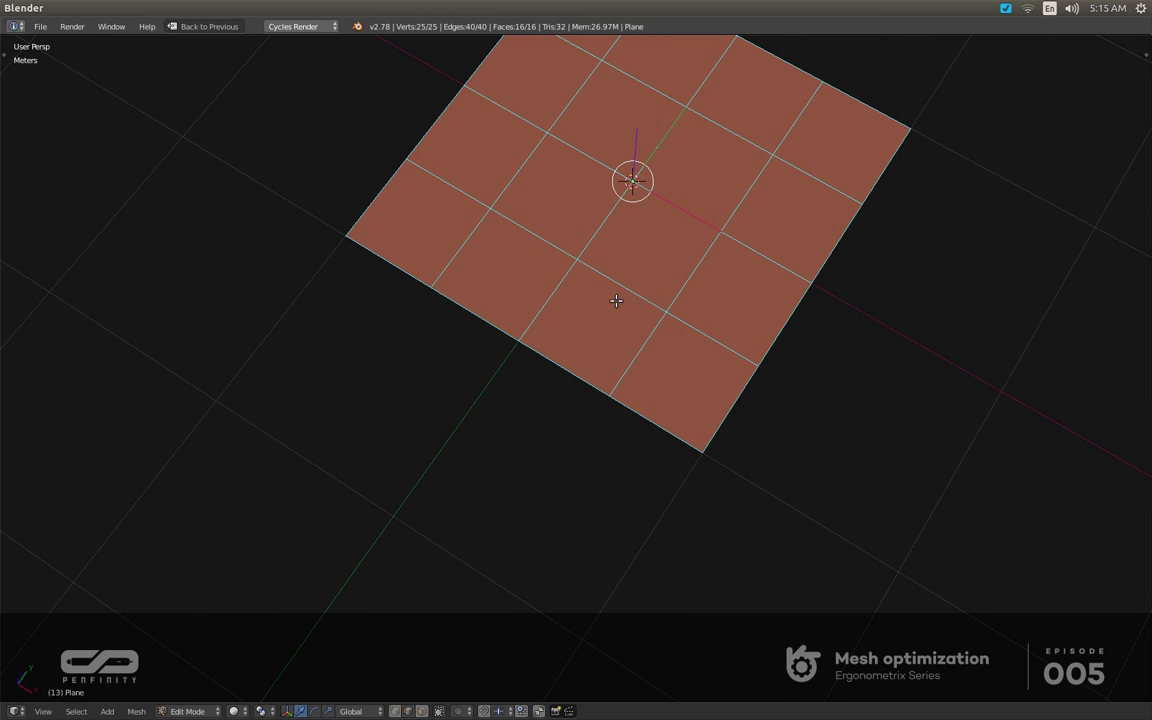
Bevel the centre edges running inward from the plane's near border, using two segments.
shift+right_click(622, 226)
middle_drag(648, 292, 612, 288)
scroll(593, 282, up, 2)
key(ctrl+b)
scroll(686, 385, up, 1)
click(686, 385)
Merge the vertices at the far end of the bevelled strip into a single point.
right_click(688, 166)
right_click(709, 151)
shift+right_click(773, 92)
key(alt+m)
click(774, 92)
Inset the four narrow faces of the bevelled strip slightly and extrude them upward.
middle_drag(596, 240, 620, 252)
key(ctrl+Tab)
key(3)
right_click(689, 234)
shift+right_click(661, 218)
shift+right_click(570, 320)
middle_drag(592, 340, 604, 318)
key(e)
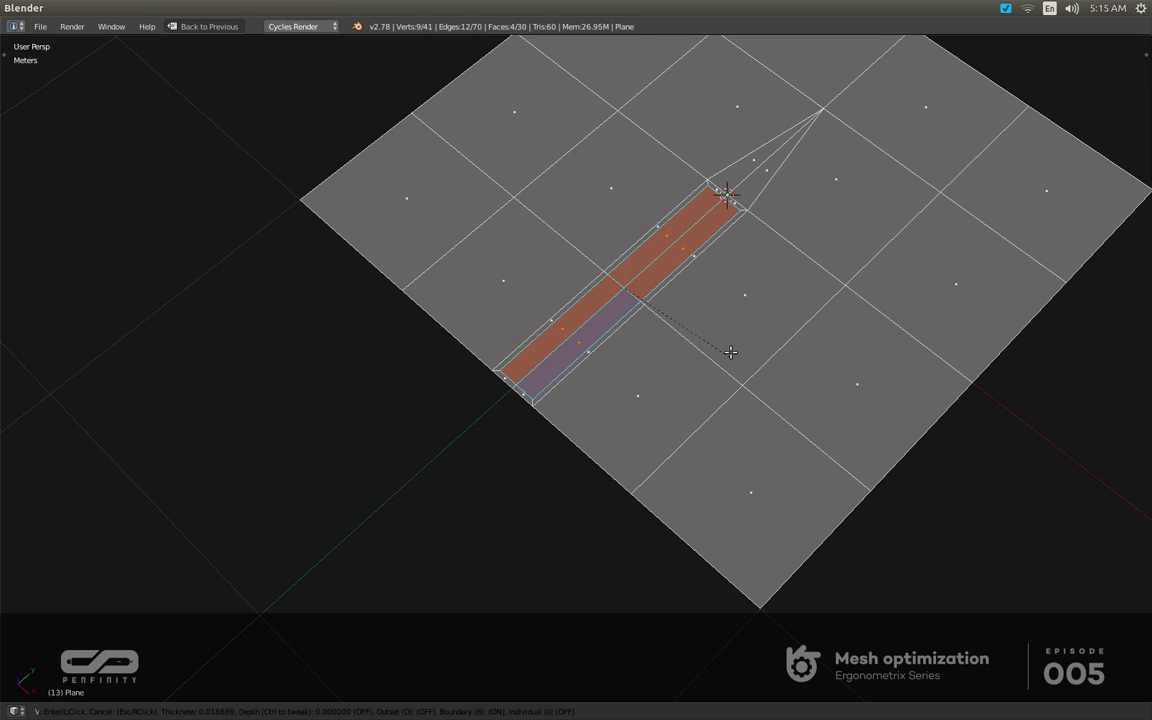
click(730, 333)
Dissolve one edge of the extruded block in edge selection mode.
middle_drag(730, 333, 696, 300)
key(ctrl+Tab)
key(2)
right_click(748, 329)
mouse_move(712, 395)
middle_down()
mouse_move(768, 334)
mouse_move(705, 345)
mouse_move(658, 342)
mouse_move(640, 327)
mouse_move(681, 381)
mouse_move(731, 376)
mouse_move(727, 385)
middle_up()
key(ctrl+x)
right_click(644, 407)
middle_drag(641, 432, 631, 416)
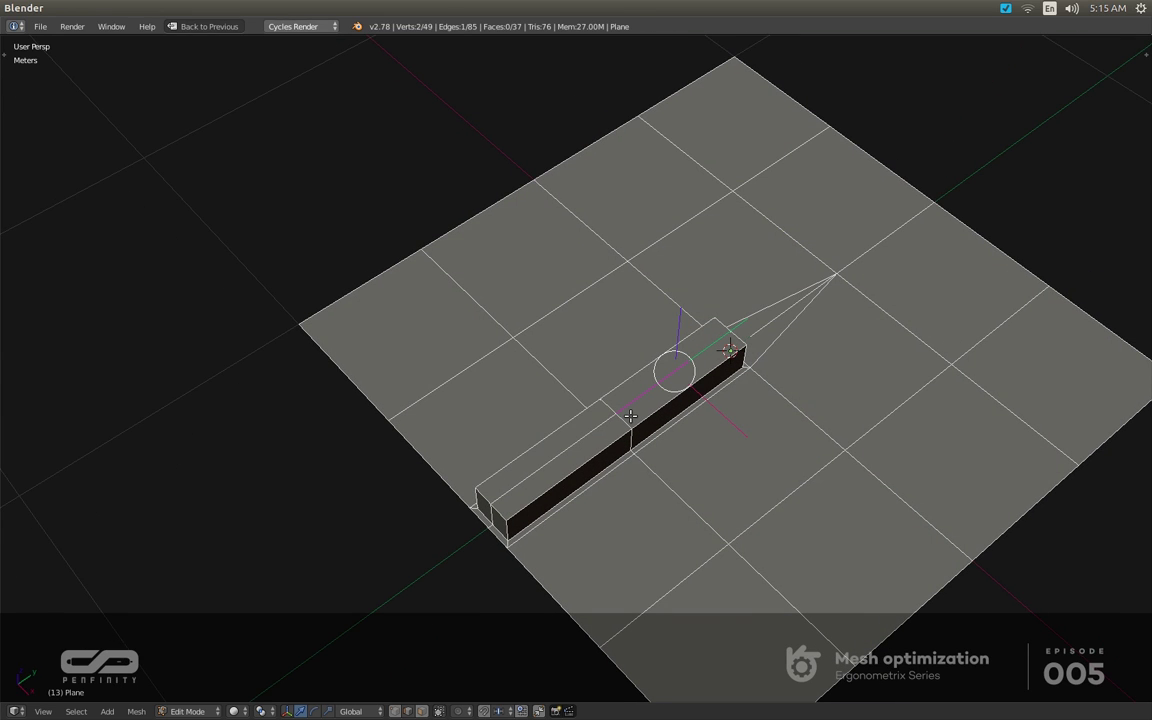
scroll(630, 416, down, 6)
middle_drag(630, 416, 666, 448)
Rotate the octagonal mesh 90 degrees about the X axis so it stands upright.
key(Tab)
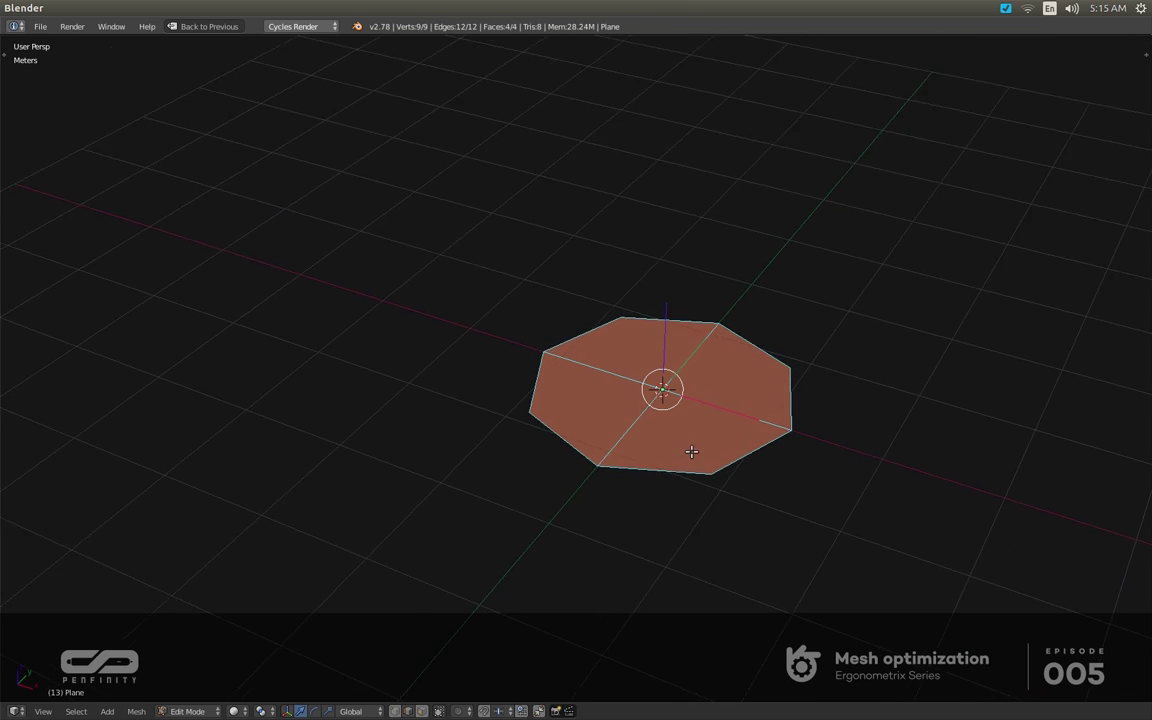
key(r)
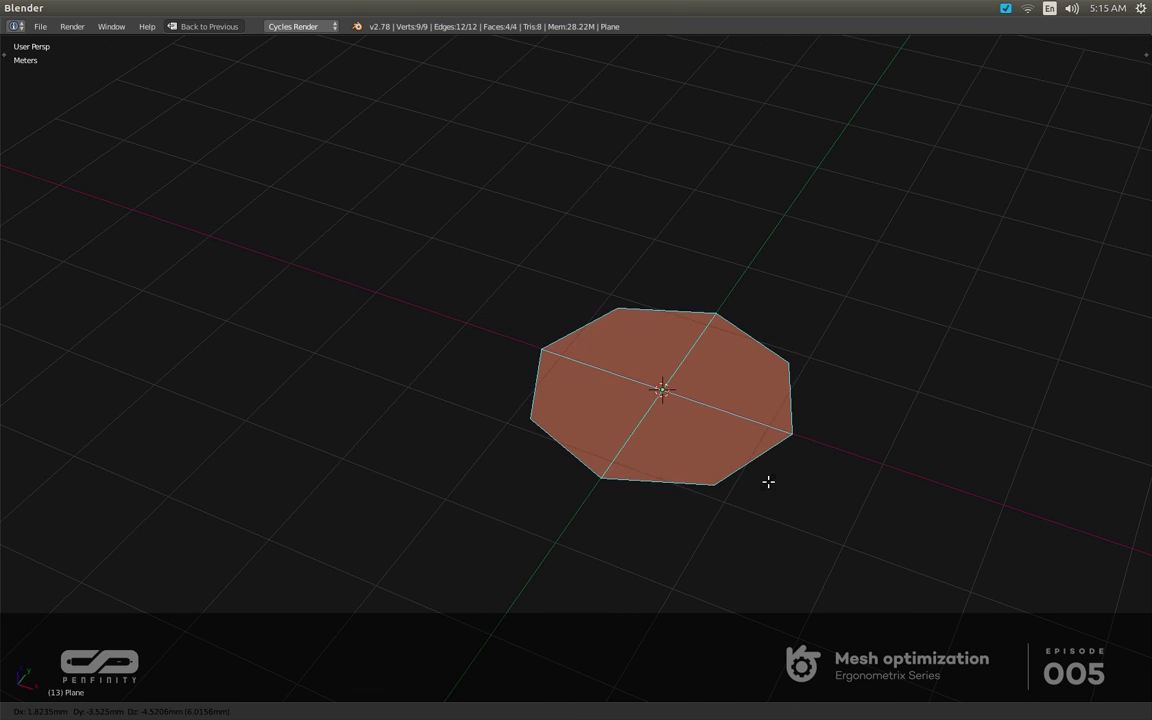
key(z)
key(9)
key(0)
click(280, 488)
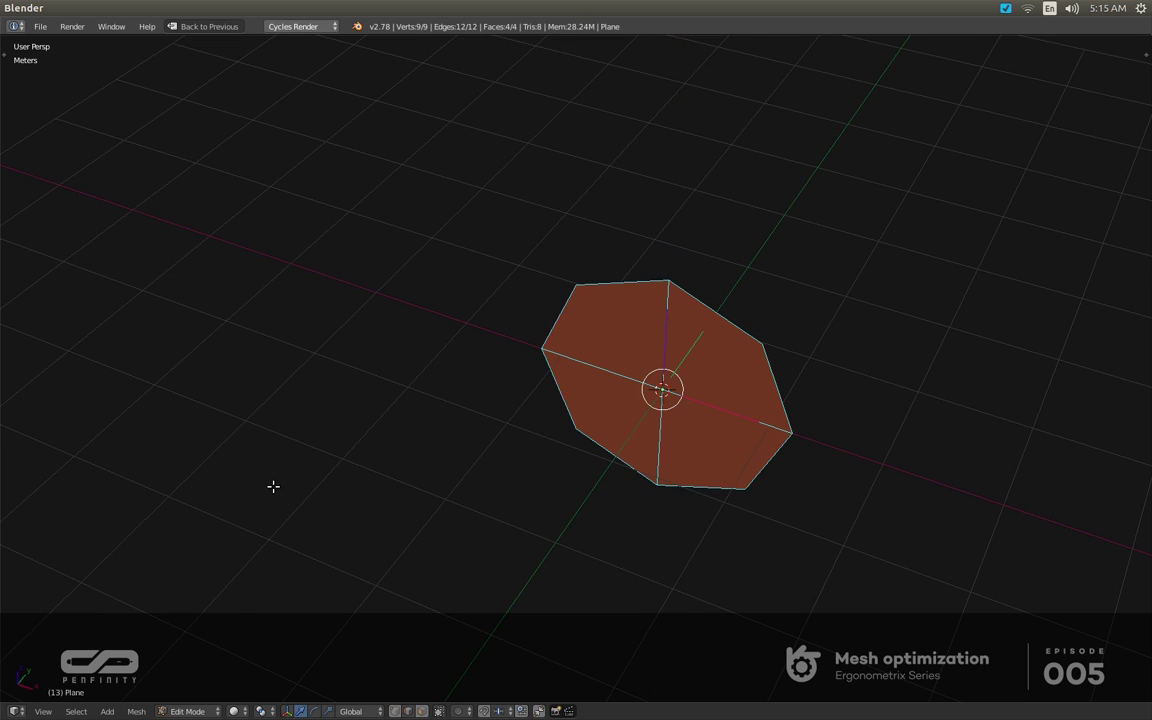
Delete the octagon's centre vertex in front view, leaving only the outline.
key(ctrl+alt+q)
key(ctrl+alt+q)
key(KP_1)
shift+middle_drag(751, 198, 539, 397)
right_click(587, 287)
key(x)
click(587, 288)
Move the whole octagon outline up along the Z axis, above the origin.
scroll(587, 337, up, 1)
shift+middle_drag(596, 264, 647, 393)
scroll(587, 337, up, 1)
key(a)
key(g)
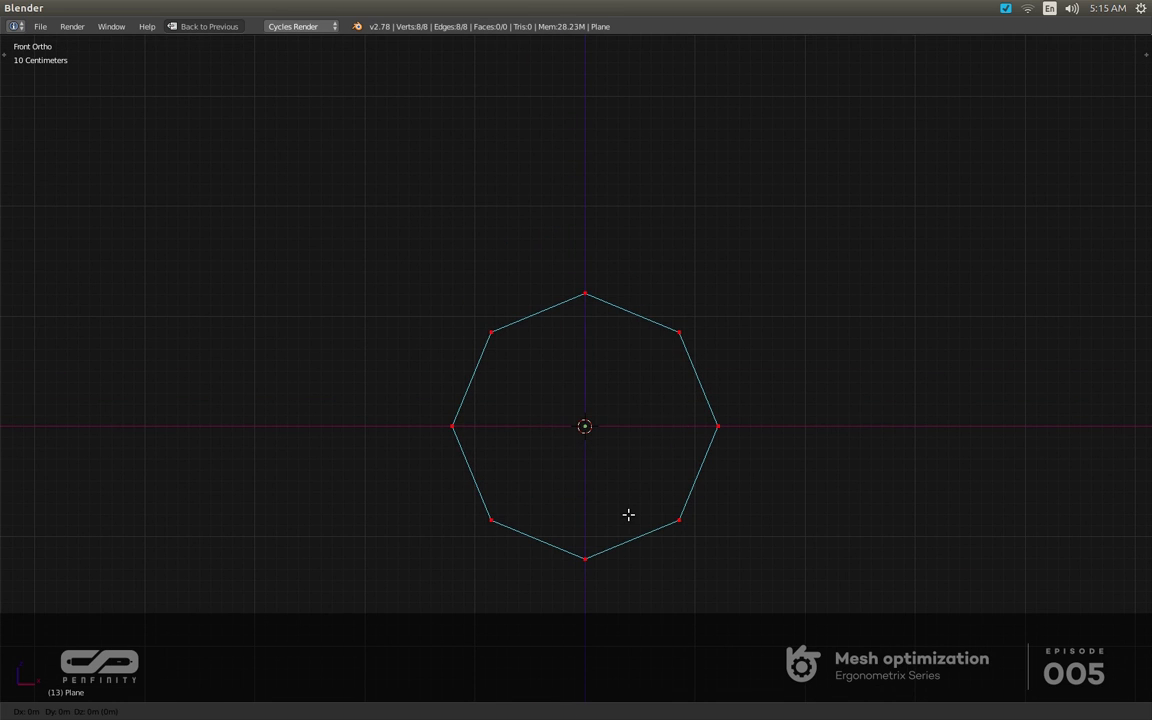
key(z)
click(618, 296)
scroll(579, 339, down, 1)
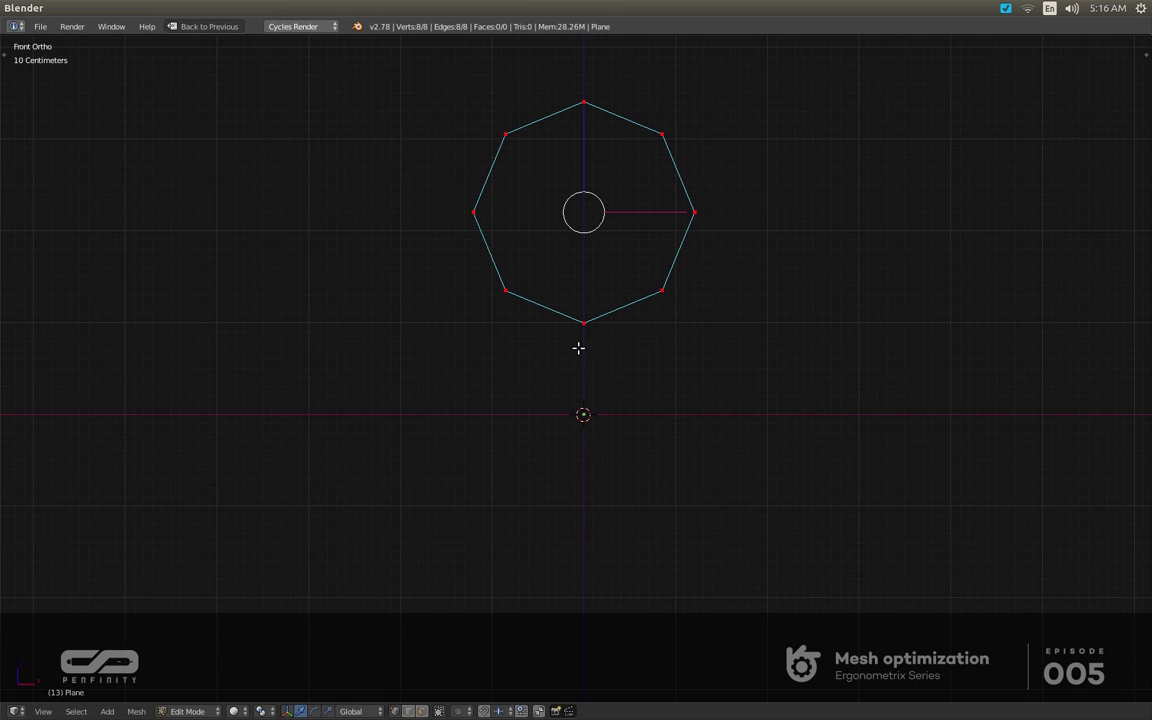
Delete the octagon's three lowest vertices to leave an open arch.
right_click(580, 331)
key(ctrl+KP_Add)
key(x)
click(578, 330)
Add a Mirror modifier to the arch and enable the Z axis alongside X.
key(ctrl+Up)
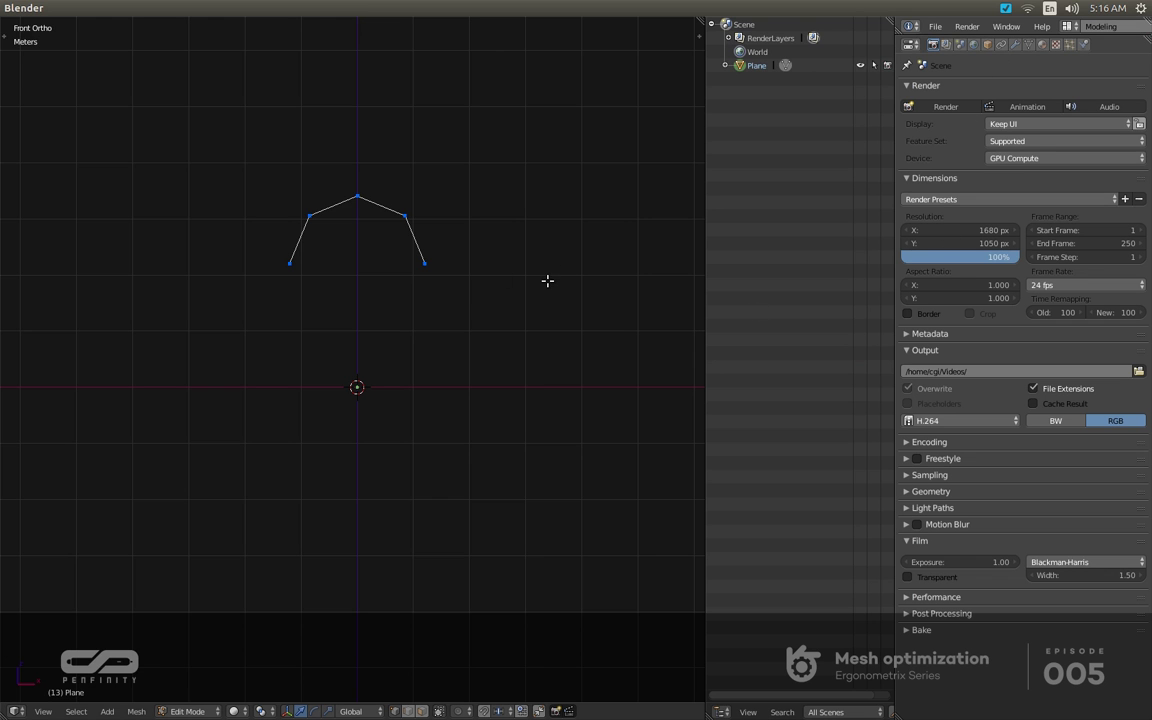
key(ctrl+2)
click(1018, 46)
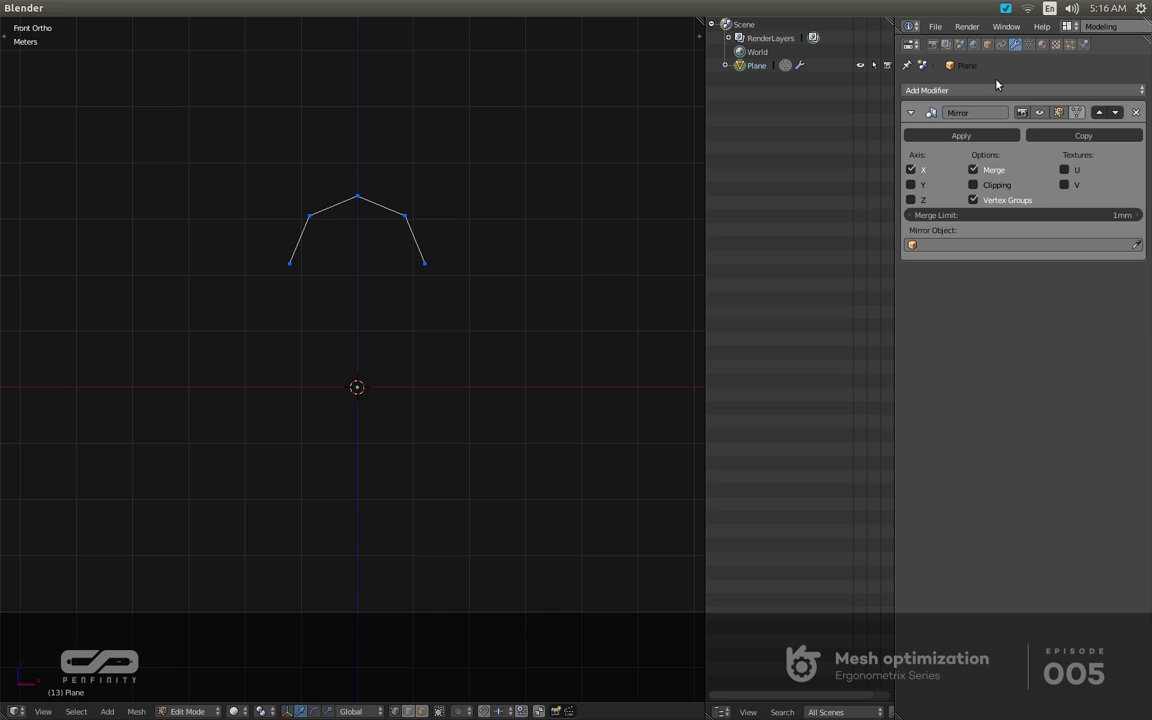
click(911, 200)
shift+middle_drag(463, 284, 549, 279)
scroll(549, 279, up, 1)
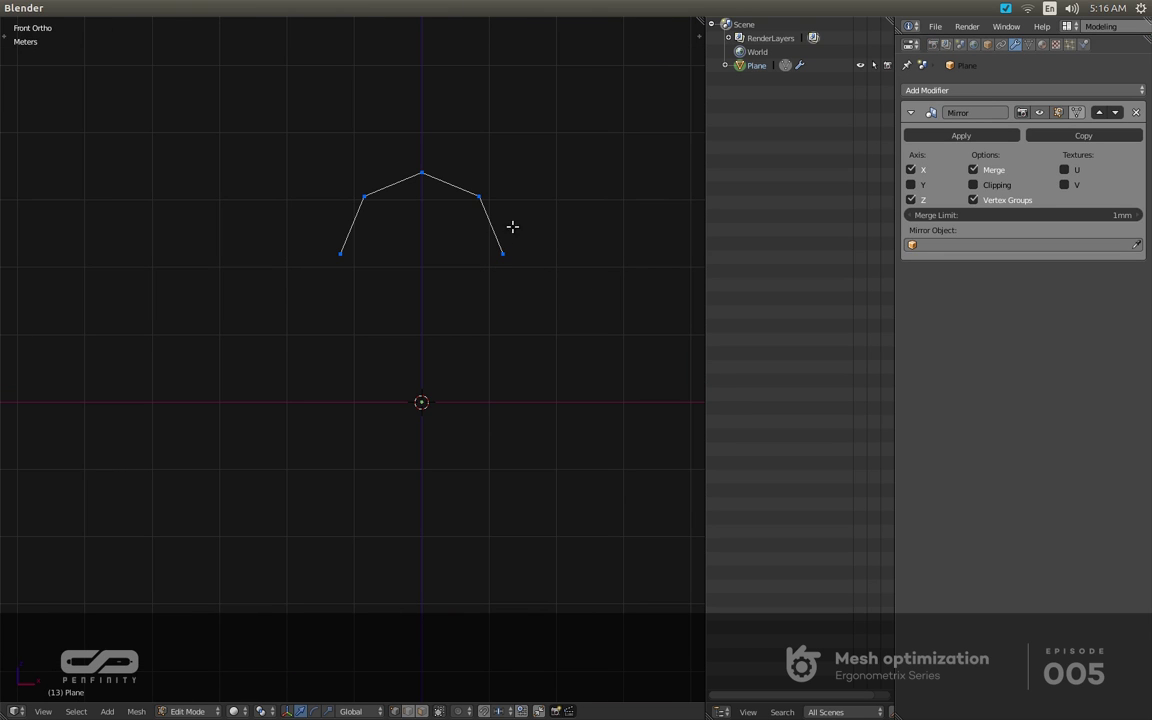
Preview the mirrored arch in Object Mode and check the object's transform values.
key(ctrl+space)
key(x)
key(Escape)
key(Tab)
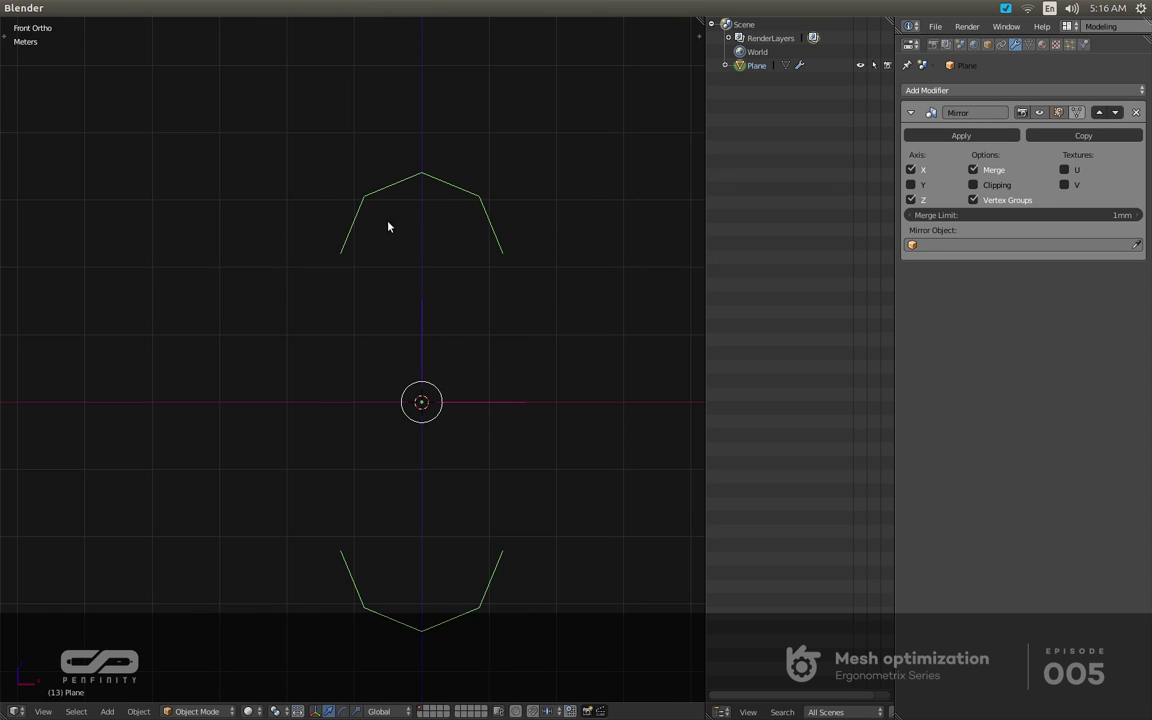
click(986, 46)
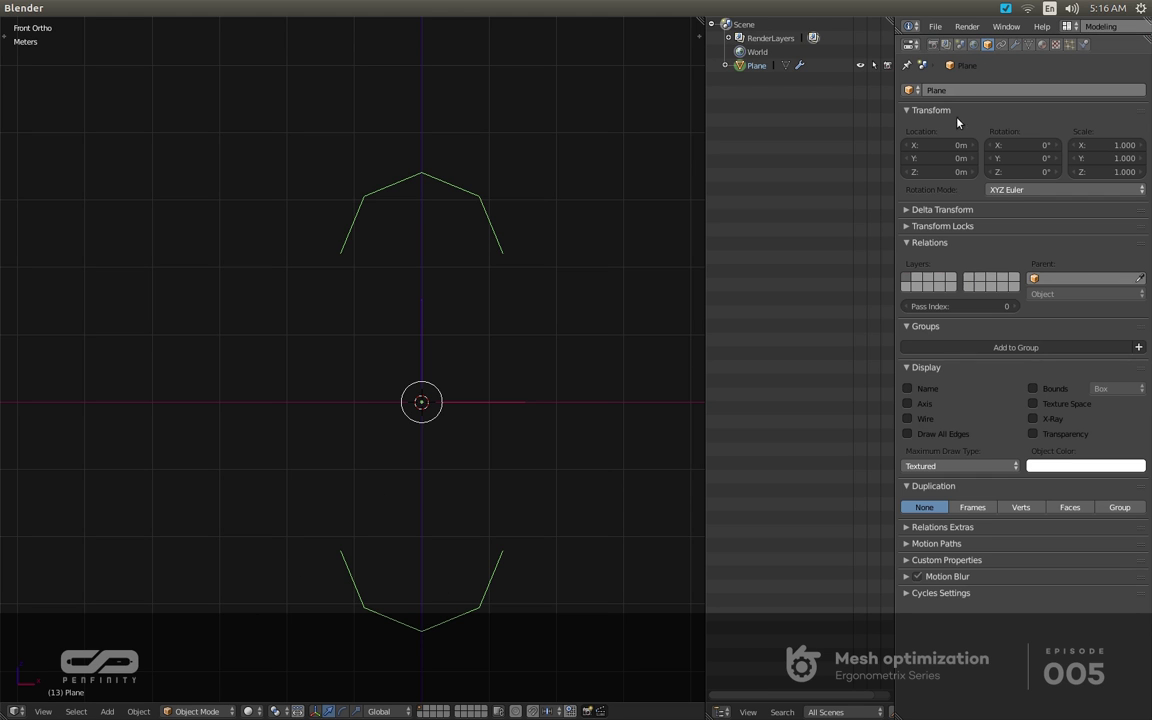
click(1015, 45)
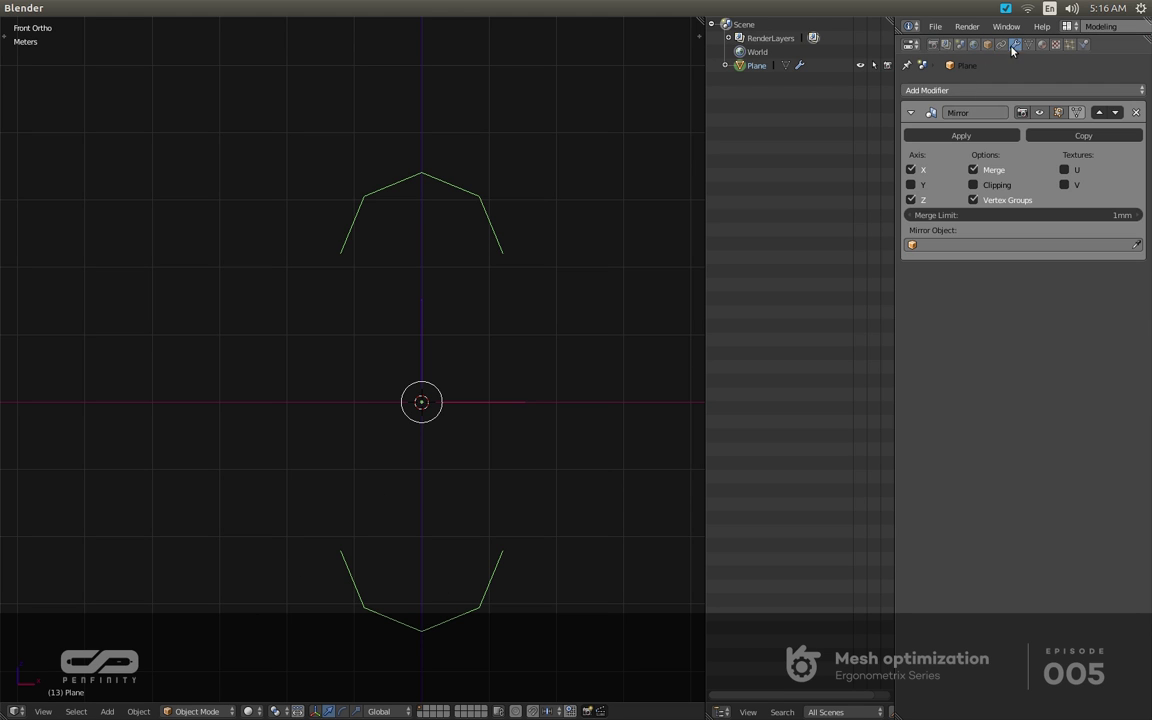
Remove the arch's vertices on the positive X side and extrude its remaining lower end vertex downward along Z.
key(Tab)
shift+middle_drag(435, 337, 461, 319)
key(e)
key(z)
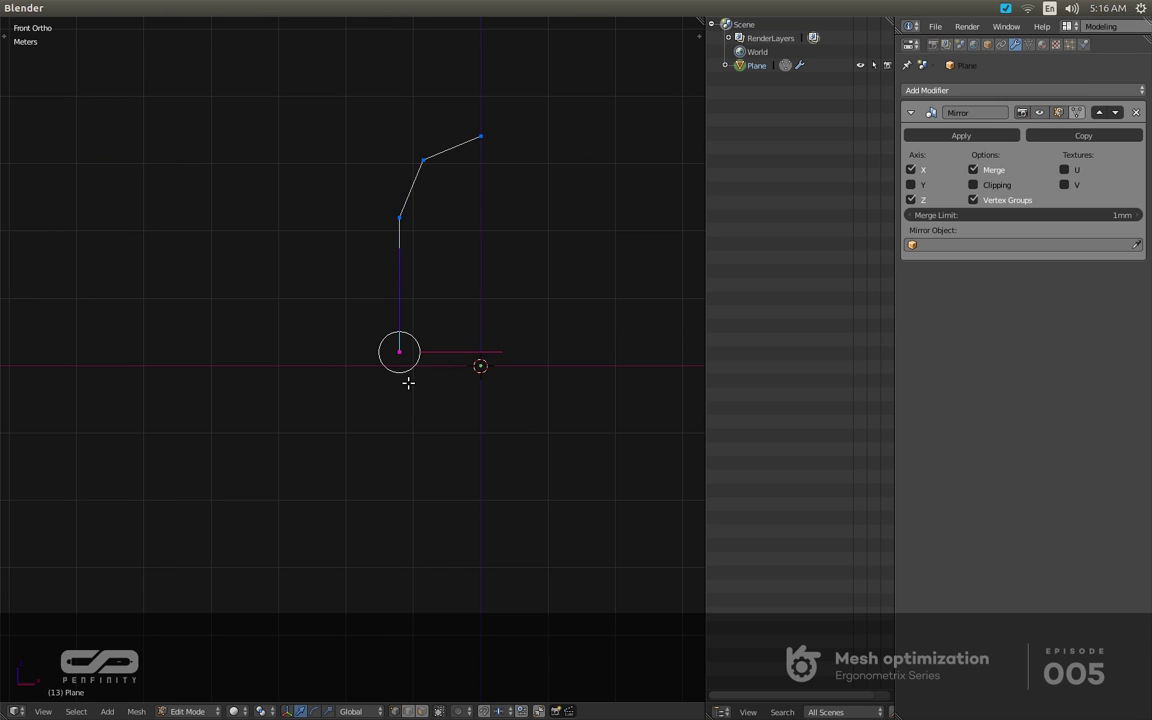
Use vertex snapping to place the extruded vertex level with the origin, directly below the arch's lower end.
click(499, 711)
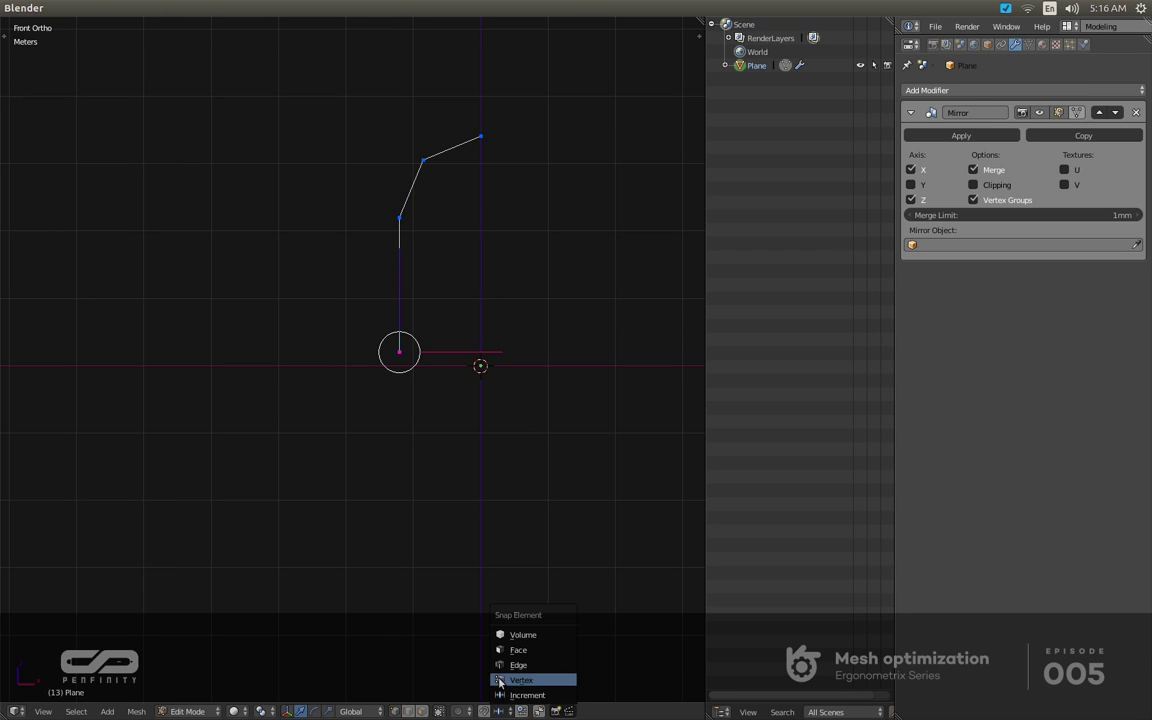
click(505, 676)
key(g)
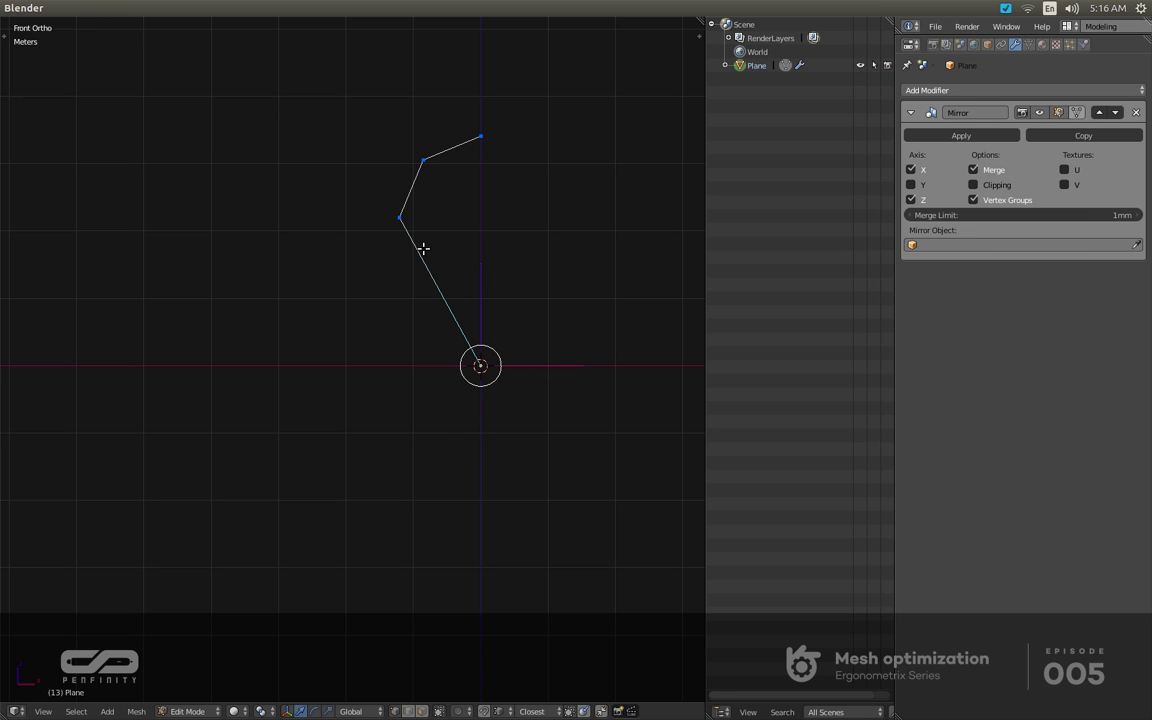
key(g)
key(x)
click(404, 230)
shift+middle_drag(392, 302, 403, 343)
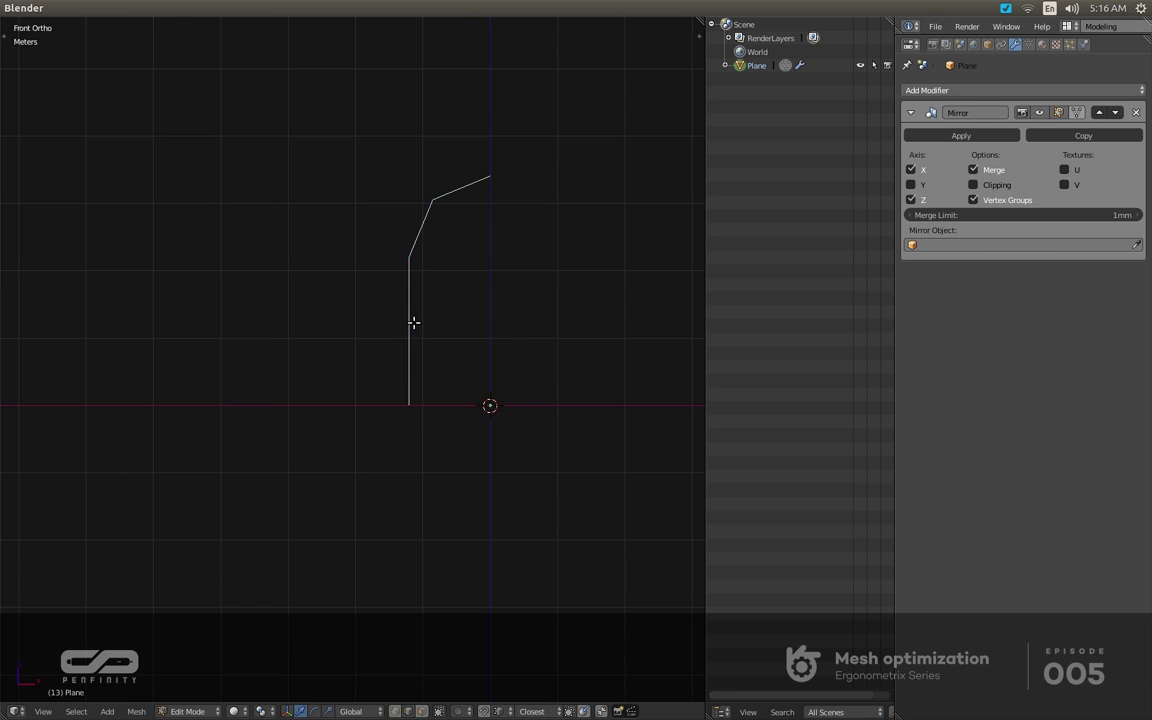
Subdivide the straight vertical edge, then extrude the three side edges outward and flatten them to 0 along X.
click(406, 354)
key(ctrl+Tab)
key(2)
right_click(413, 342)
ctrl+right_click(423, 239)
key(e)
key(s)
key(x)
key(0)
key(Return)
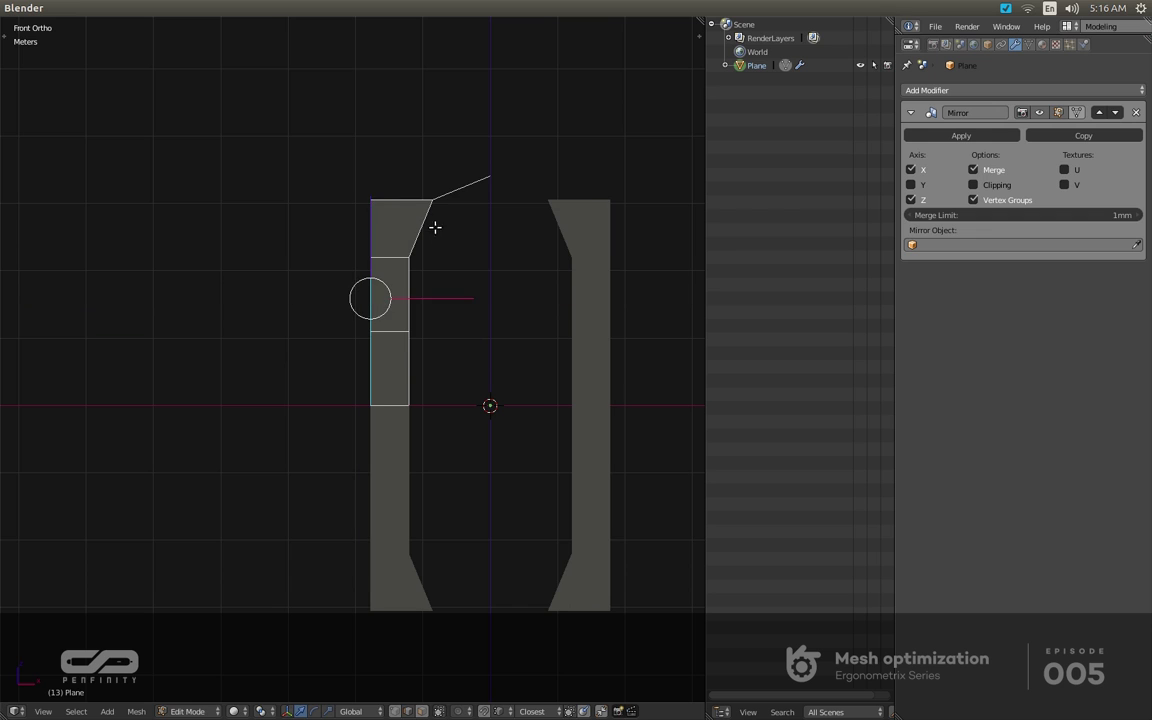
Try to fill a face between the side strip's upper edge and the adjacent arch edge.
right_click(419, 204)
shift+right_click(456, 189)
key(f)
middle_drag(458, 186, 453, 290)
key(ctrl+z)
key(ctrl+z)
key(ctrl+alt+q)
key(ctrl+alt+q)
Extrude the side strip's upper edge and the adjacent arch edge upward along Z.
shift+right_click(459, 186)
key(e)
key(z)
click(454, 272)
key(v)
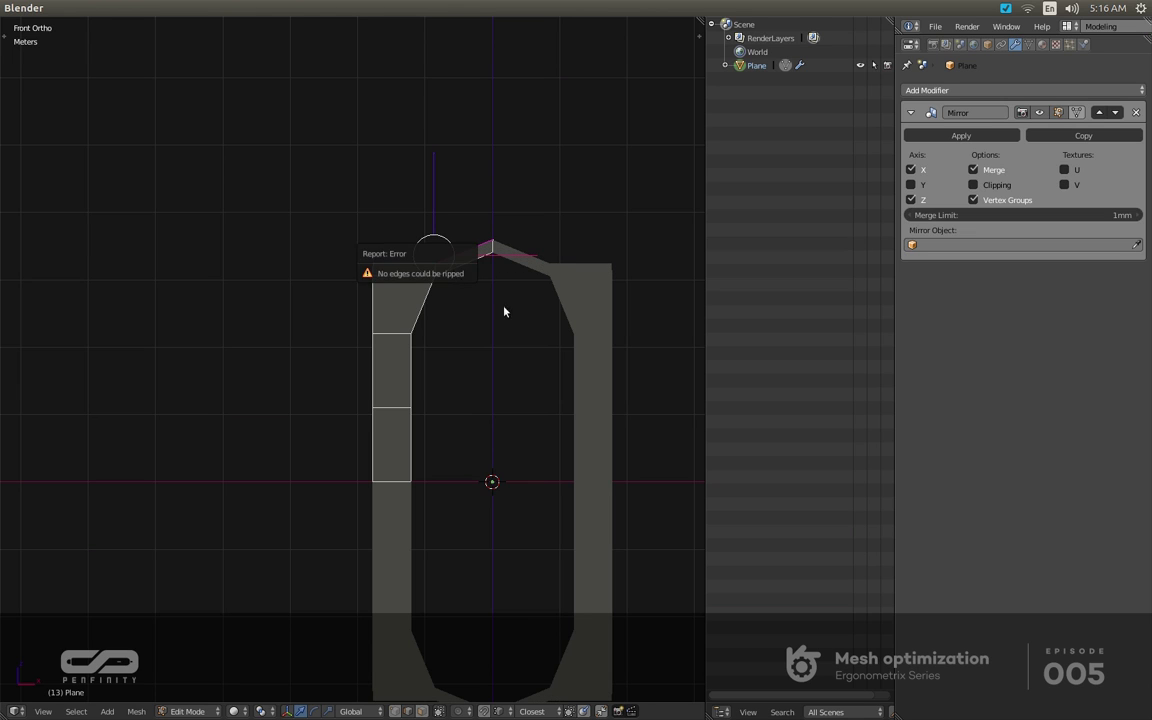
Flatten the extruded upper edges to 0 along Z and raise them about 45 cm.
key(s)
key(z)
key(0)
key(Return)
key(g)
key(z)
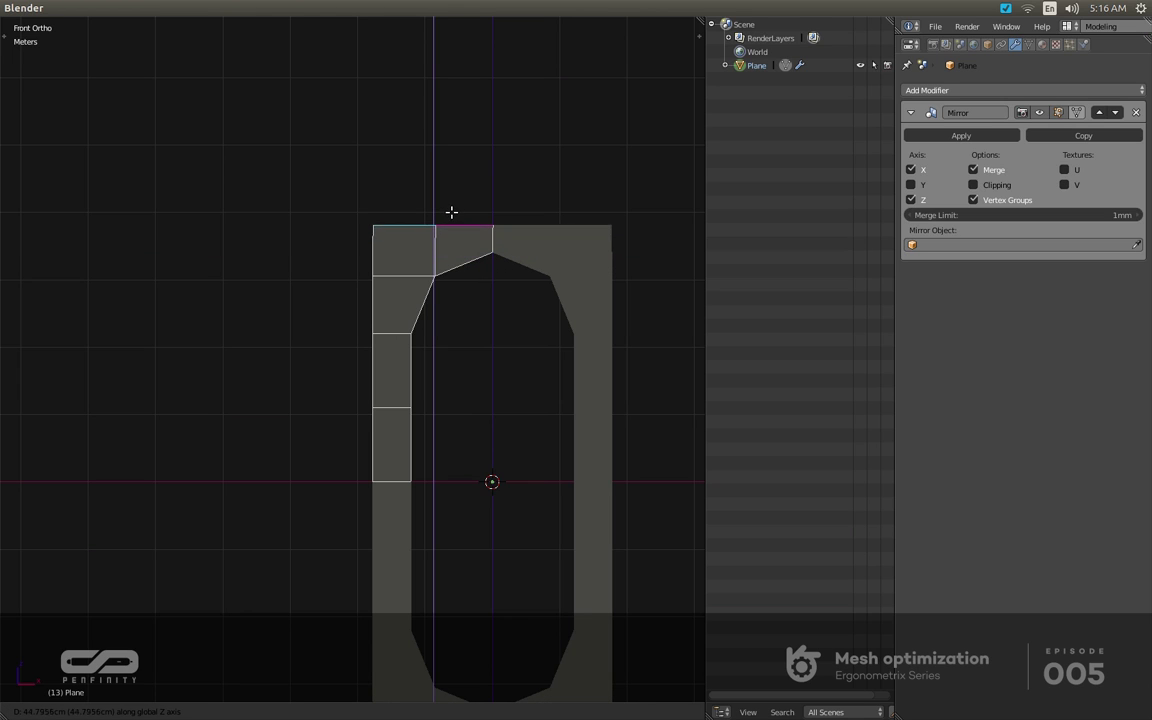
click(450, 211)
Extrude the lower inner vertex along X and snap it to the centreline below the arch's apex.
shift+middle_drag(419, 347, 419, 341)
key(ctrl+Tab)
key(1)
right_click(415, 485)
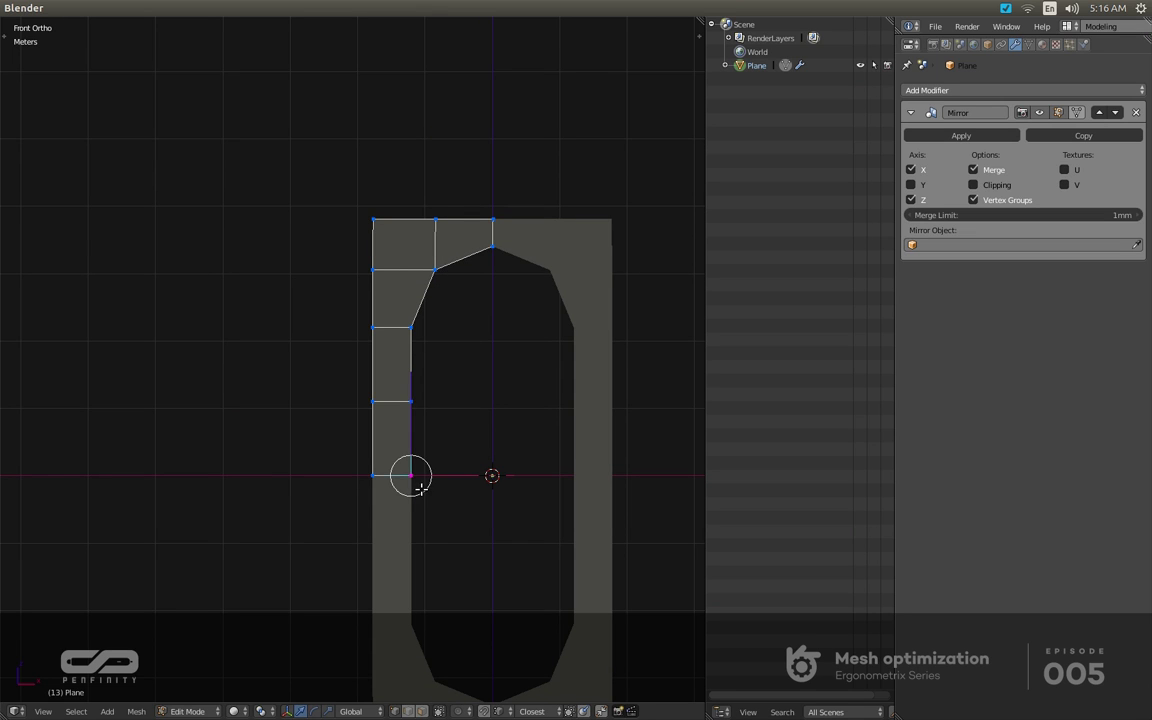
key(e)
key(x)
click(485, 489)
key(Escape)
key(g)
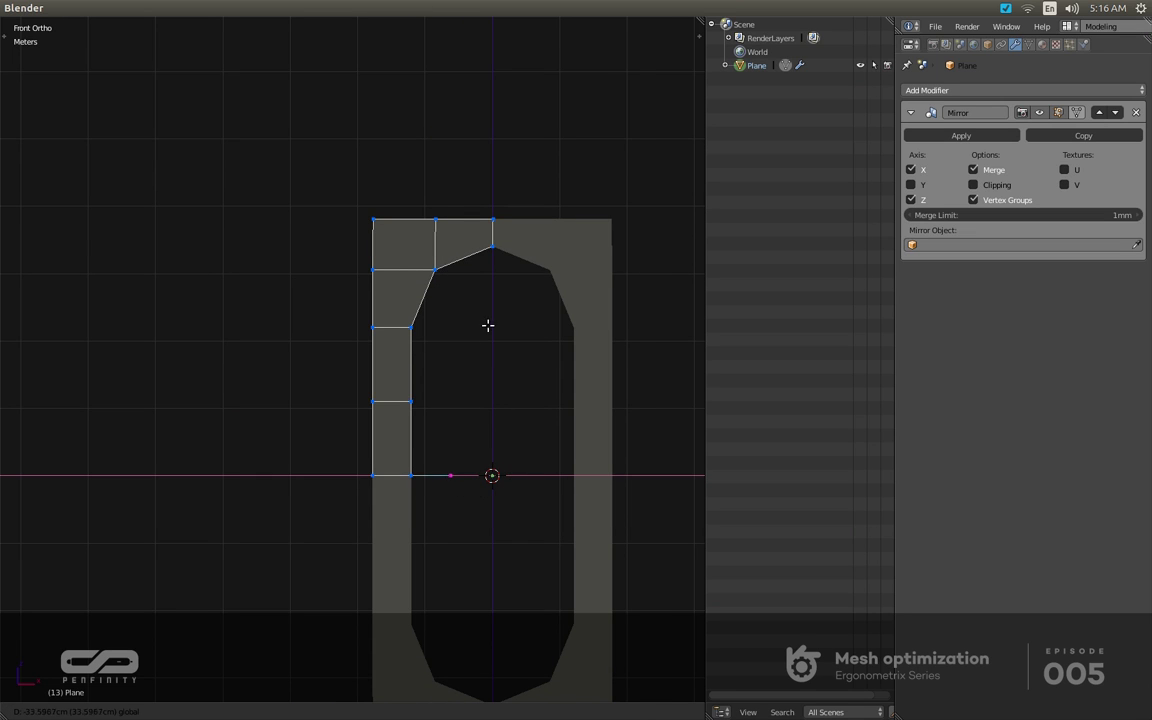
click(503, 249)
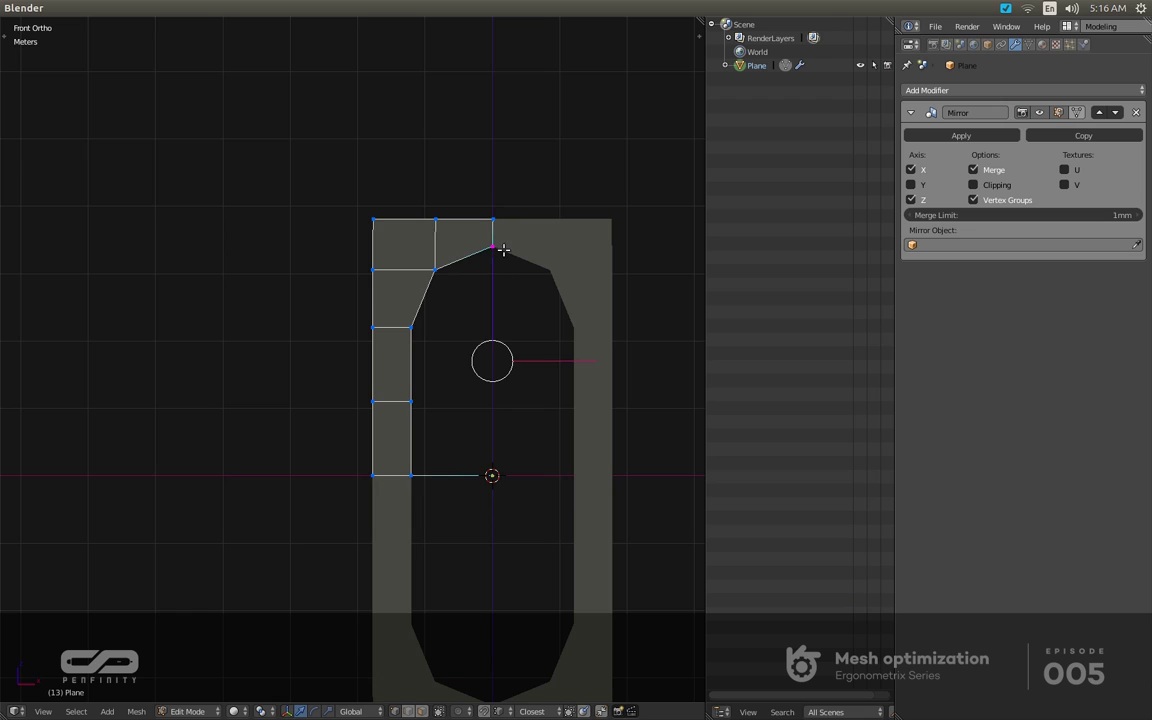
Connect the centreline vertex to the arch's apex with an edge and fill the enclosed opening.
key(f)
key(a)
key(f)
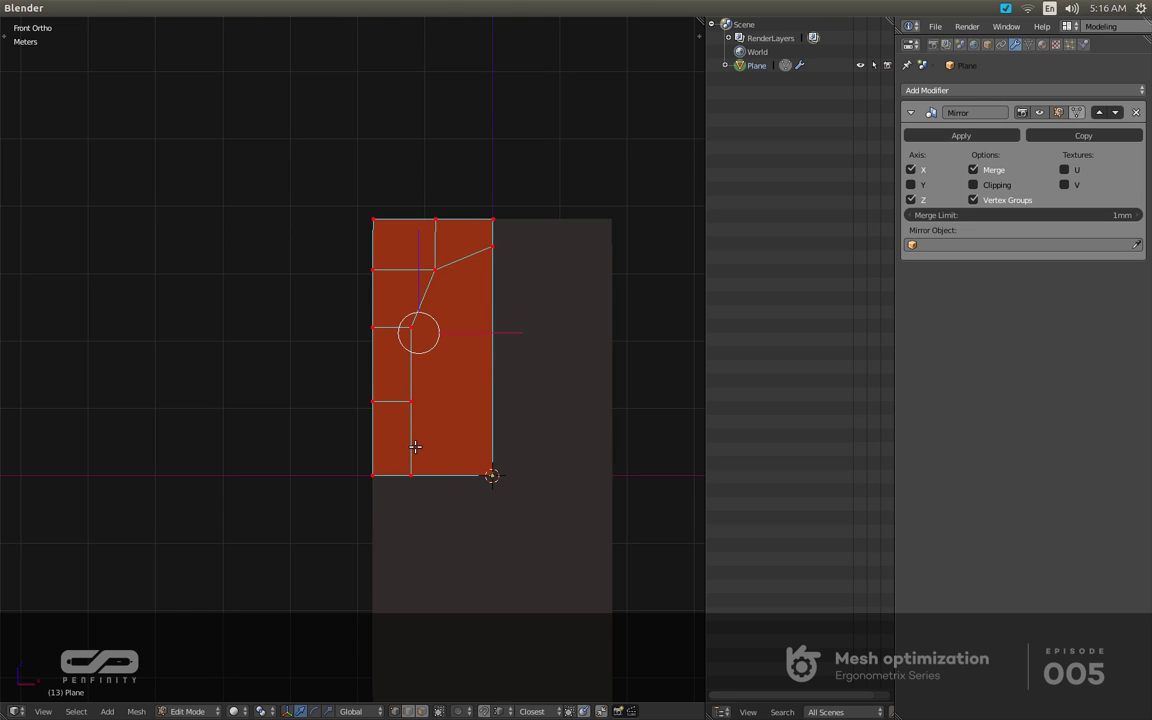
Delete the extra overlapping face from the quarter profile in face selection mode.
key(ctrl+Tab)
key(f)
right_click(420, 428)
key(x)
key(f)
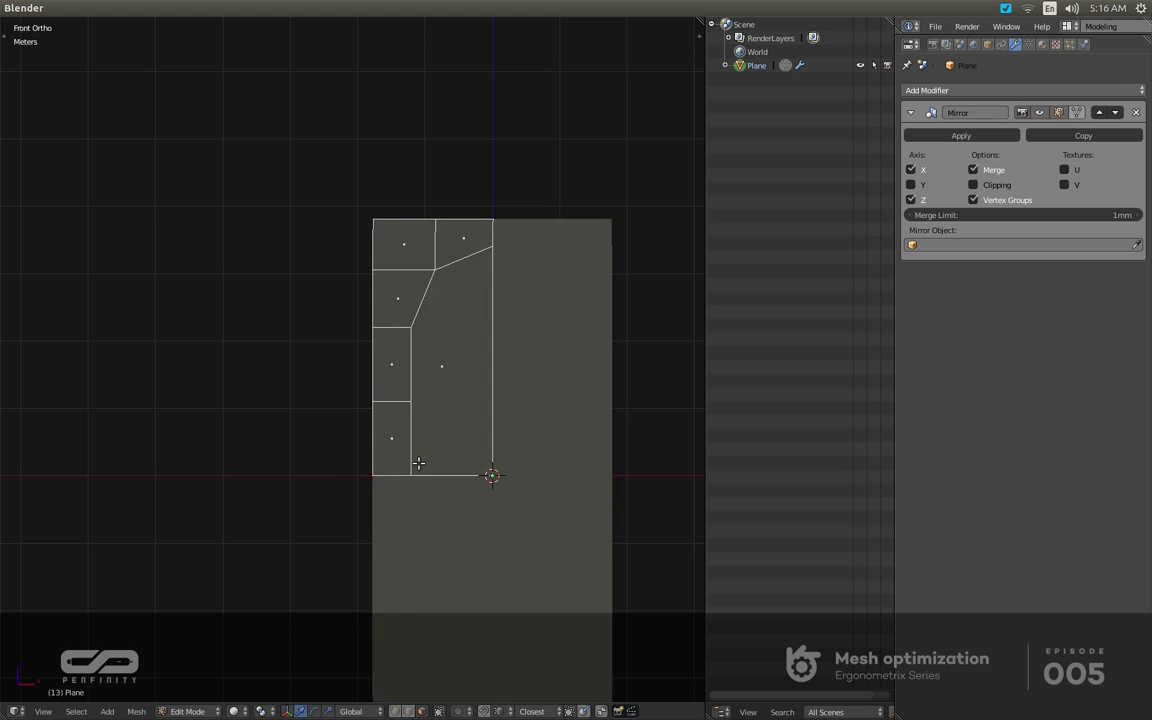
Inset the enclosed inner face by about 0.28 and offset it to a depth of about 0.57.
shift+middle_drag(419, 464, 447, 495)
right_click(484, 445)
key(i)
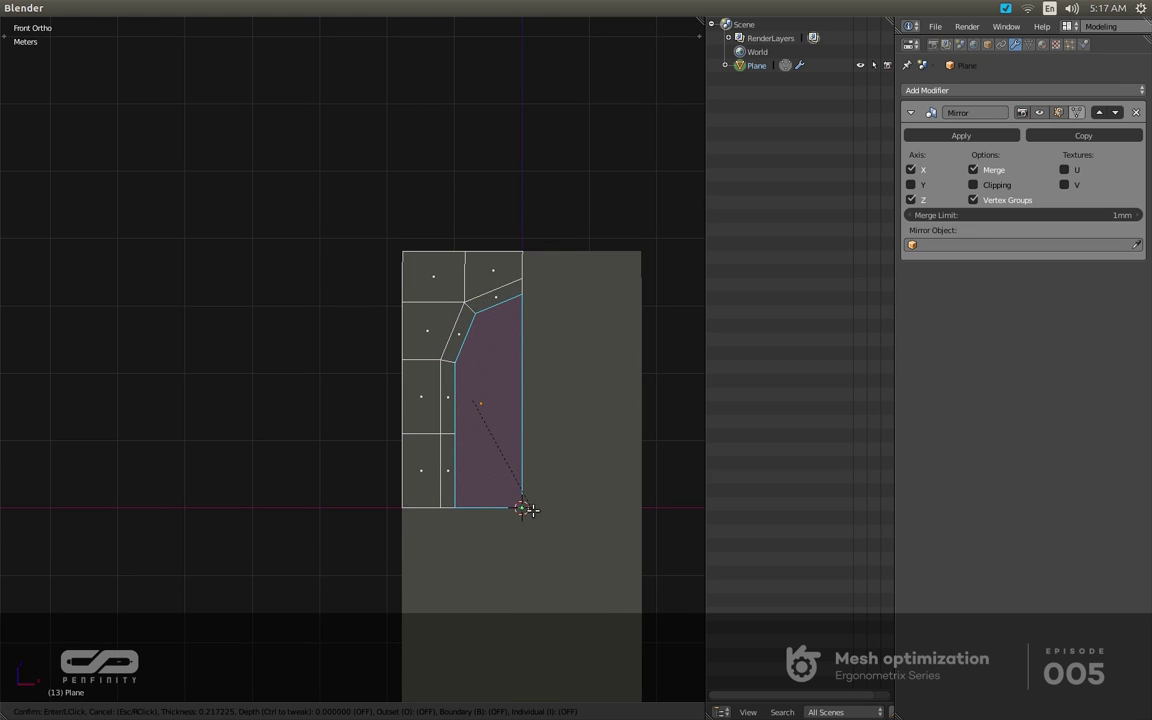
key(ctrl)
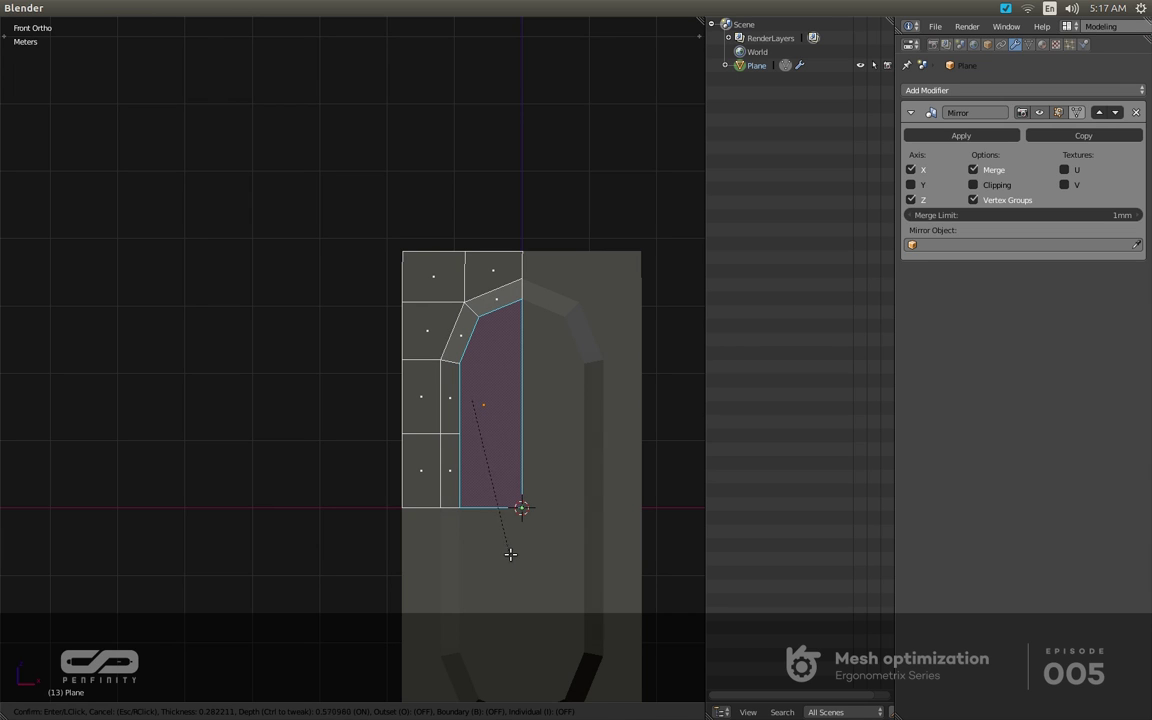
click(510, 554)
middle_drag(419, 463, 513, 416)
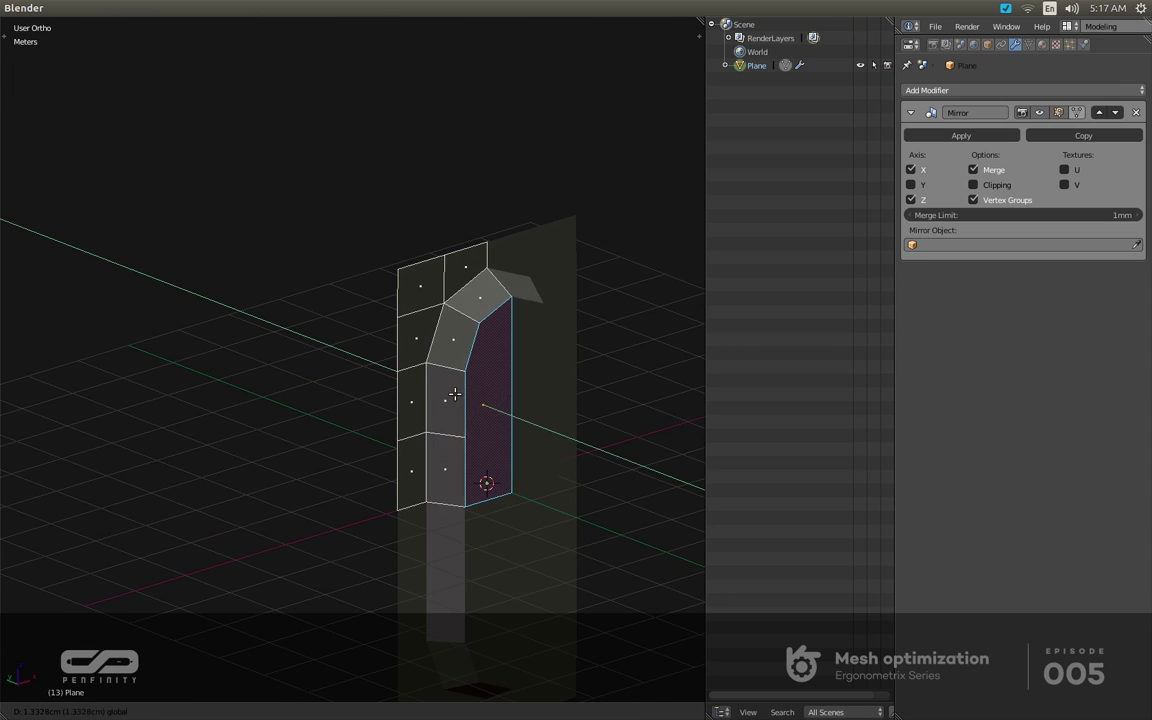
key(ctrl+alt+q)
key(ctrl+alt+q)
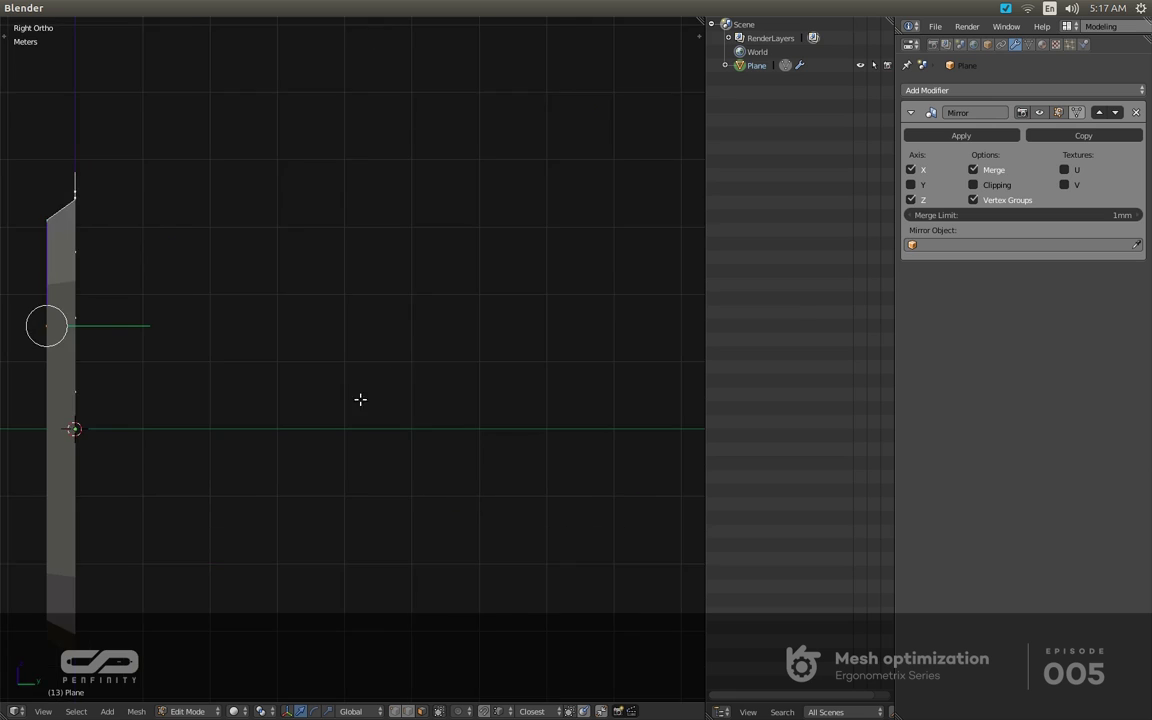
Shade all faces of the panel smooth and add a Subdivision Surface modifier with 2 subdivisions.
key(KP_1)
key(a)
key(a)
key(w)
click(371, 359)
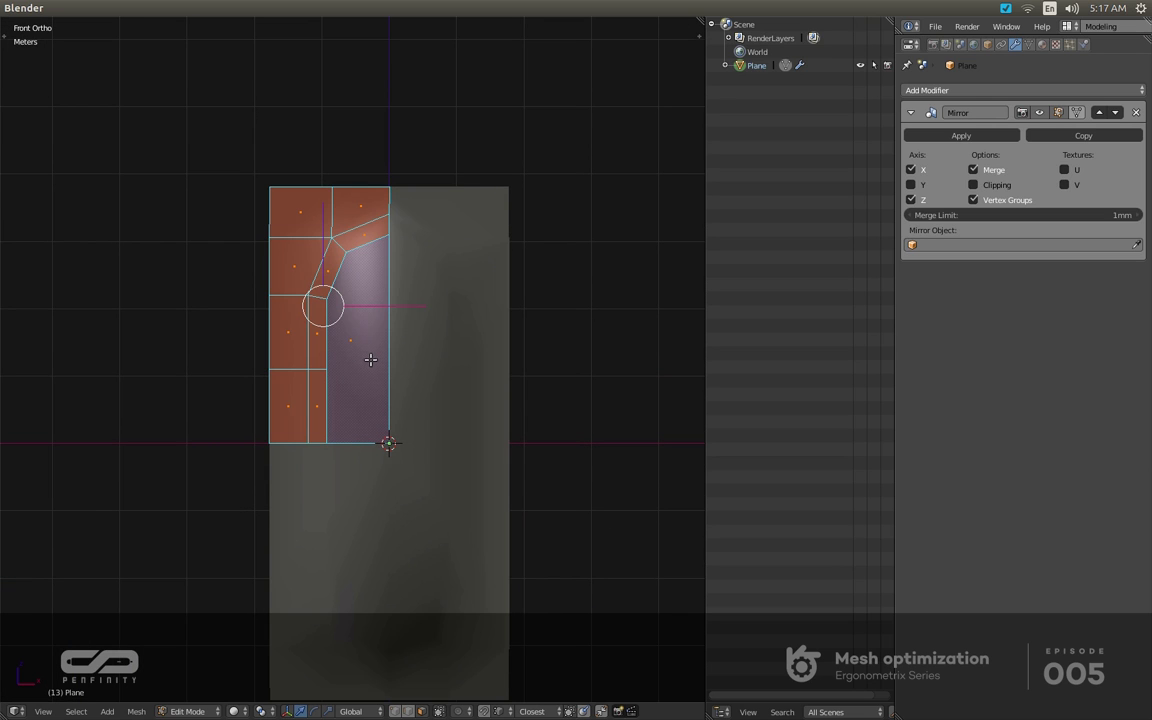
shift+middle_drag(367, 358, 418, 397)
key(ctrl+2)
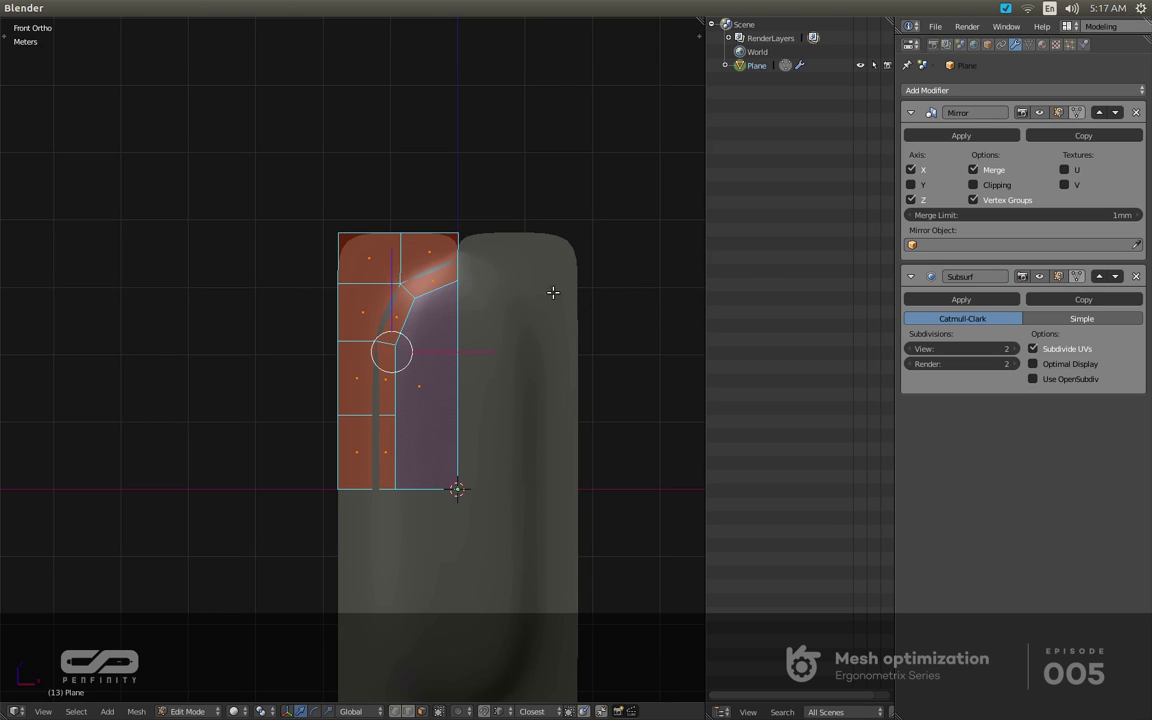
scroll(470, 273, up, 2)
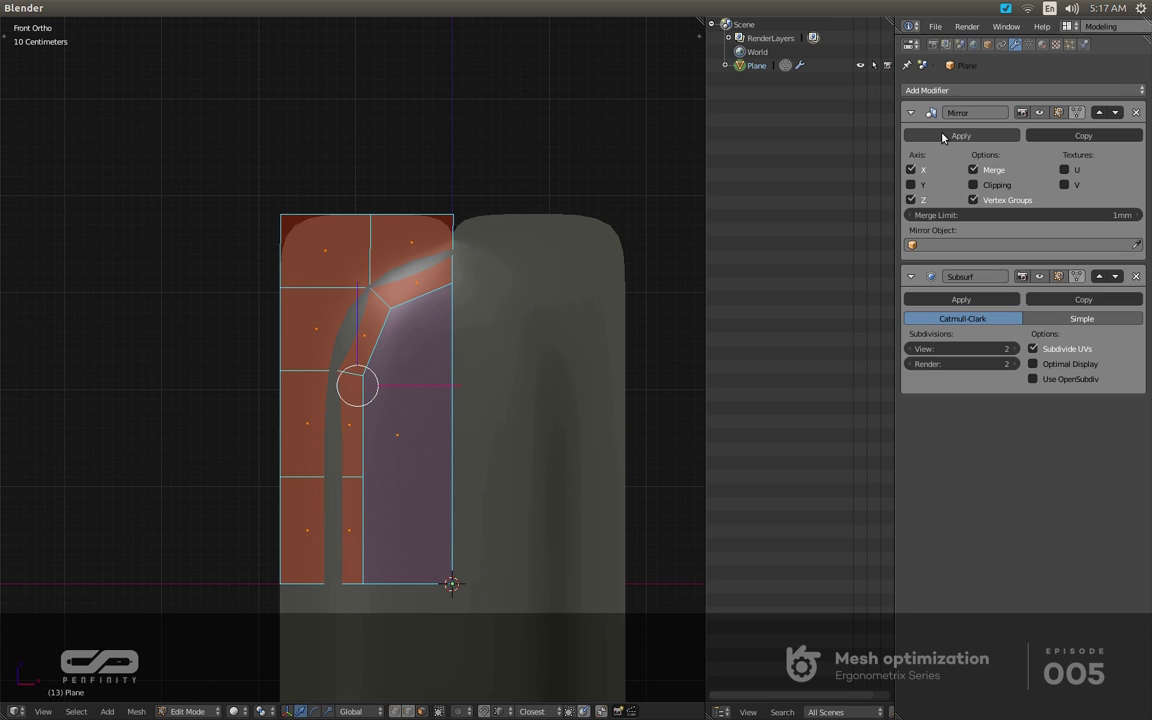
Apply the Mirror modifier to the panel and return to editing its mesh.
key(Tab)
click(943, 137)
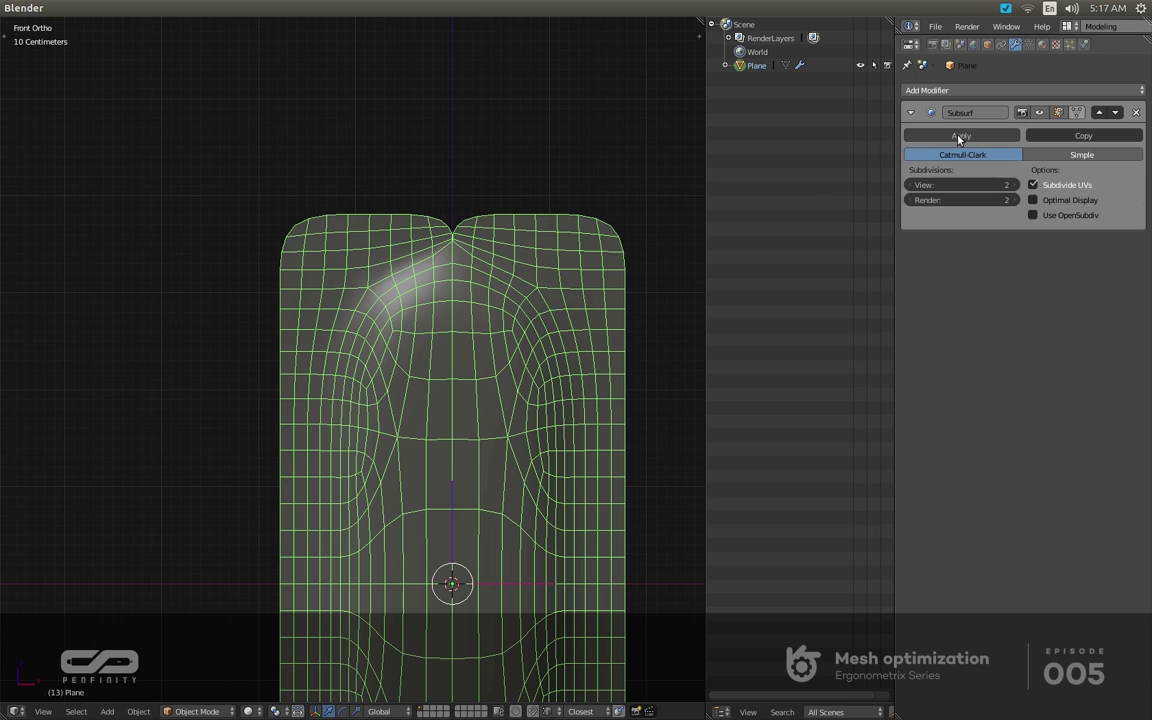
key(Tab)
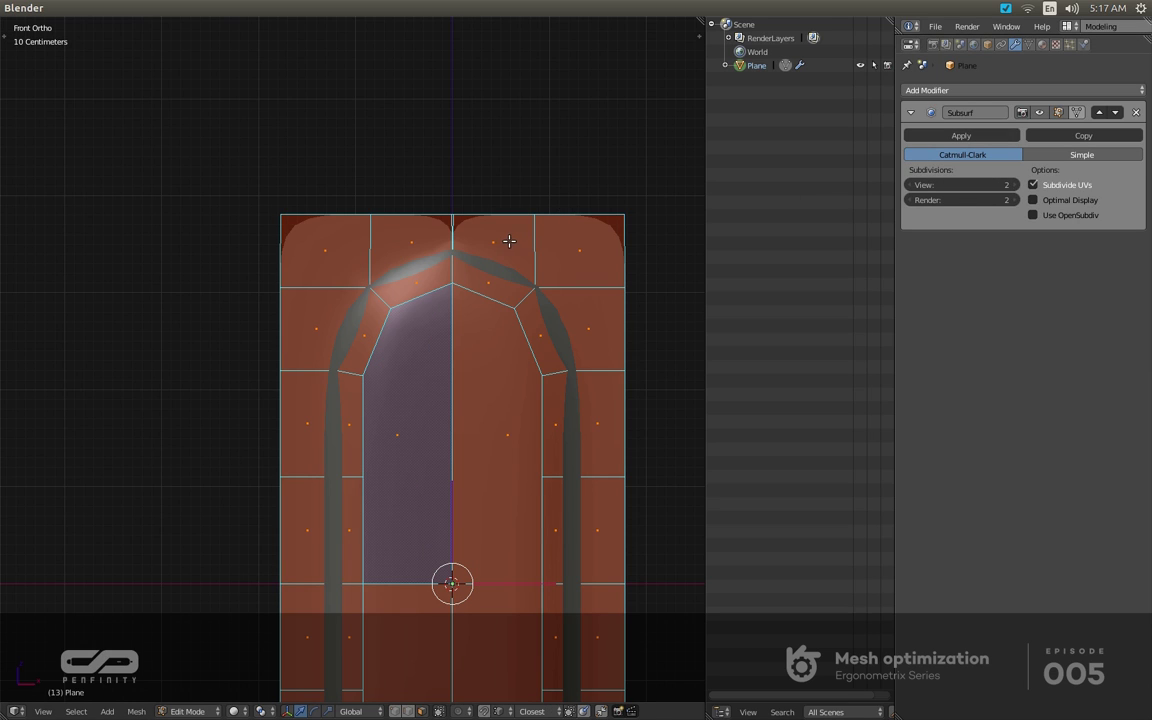
Merge the two split vertices at the centre of the panel's upper border.
scroll(457, 238, up, 2)
key(1)
right_click(445, 203)
shift+right_click(467, 200)
key(alt+m)
click(466, 201)
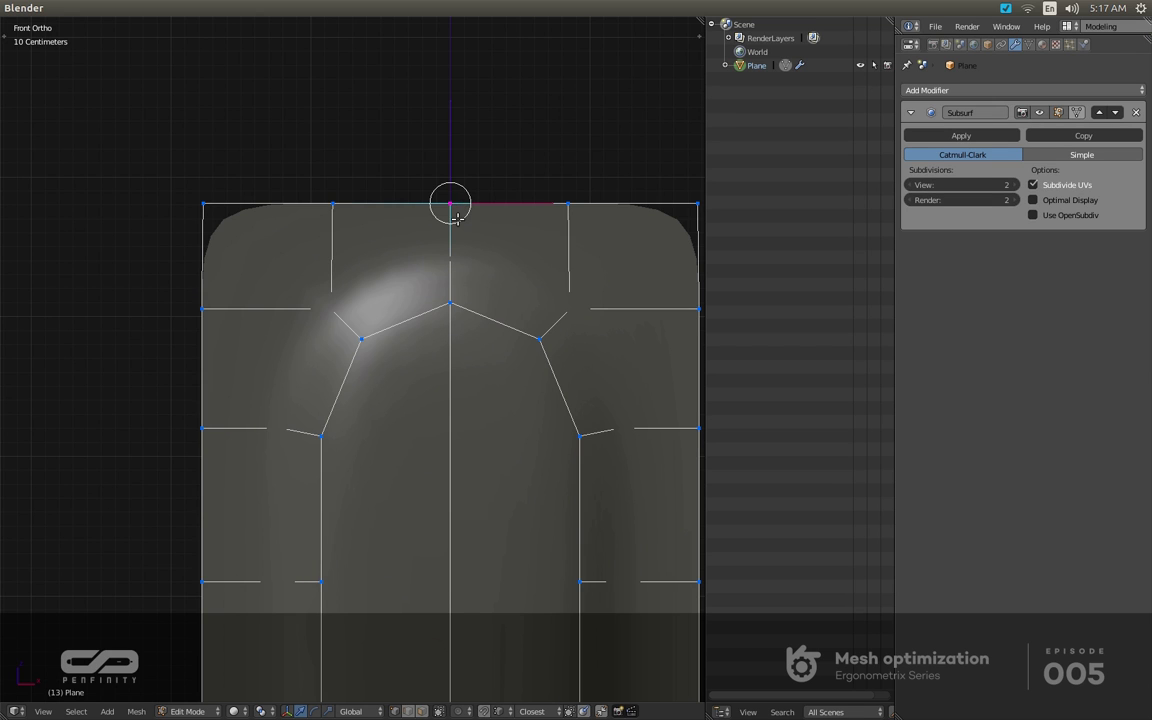
Add a centred edge loop around the sloped border of the rounded recess.
scroll(455, 223, down, 2)
middle_drag(348, 351, 437, 363)
key(ctrl+r)
click(407, 284)
right_click(409, 284)
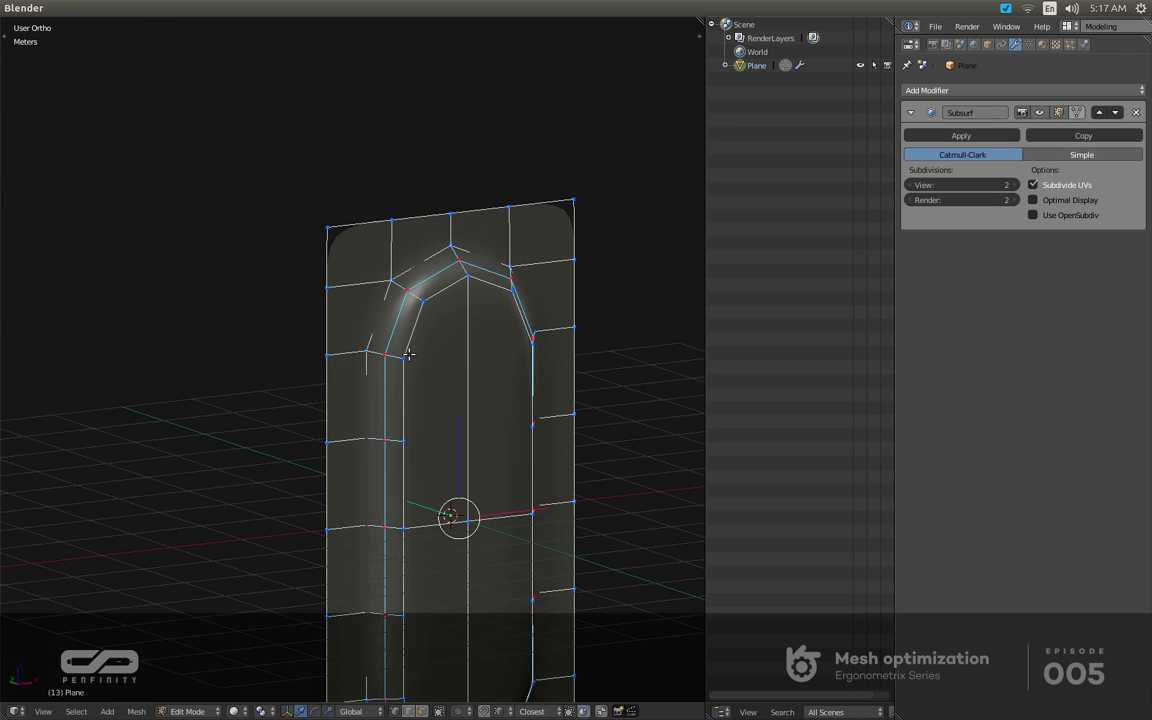
key(ctrl+alt+q)
key(ctrl+space)
key(ctrl+space)
key(ctrl+space)
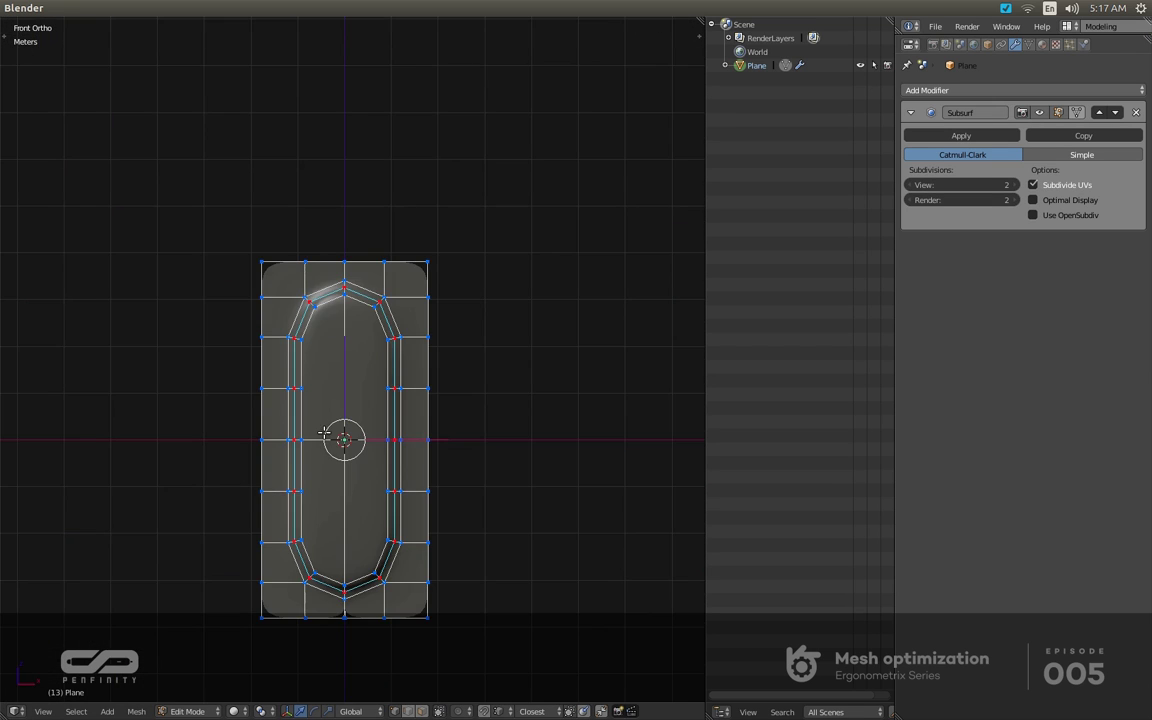
Merge the split vertices at the centre of the panel's lower border.
key(Tab)
shift+middle_drag(357, 449, 373, 404)
key(Tab)
scroll(348, 587, up, 5)
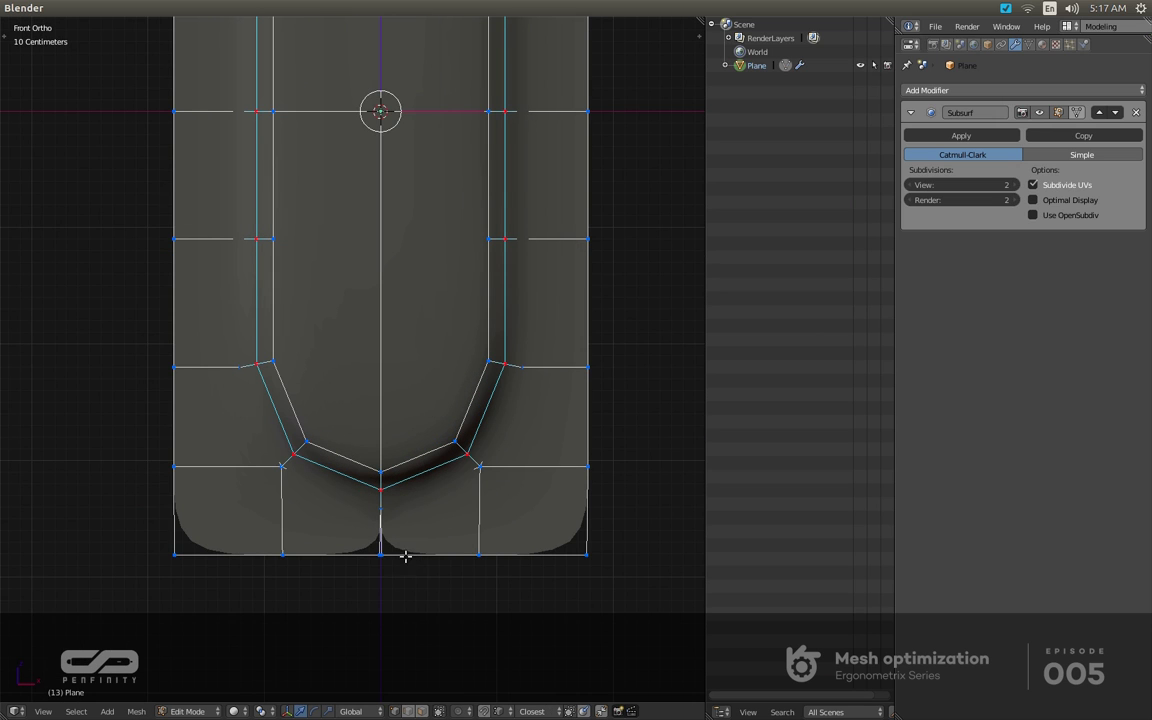
right_click(384, 552)
key(alt+m)
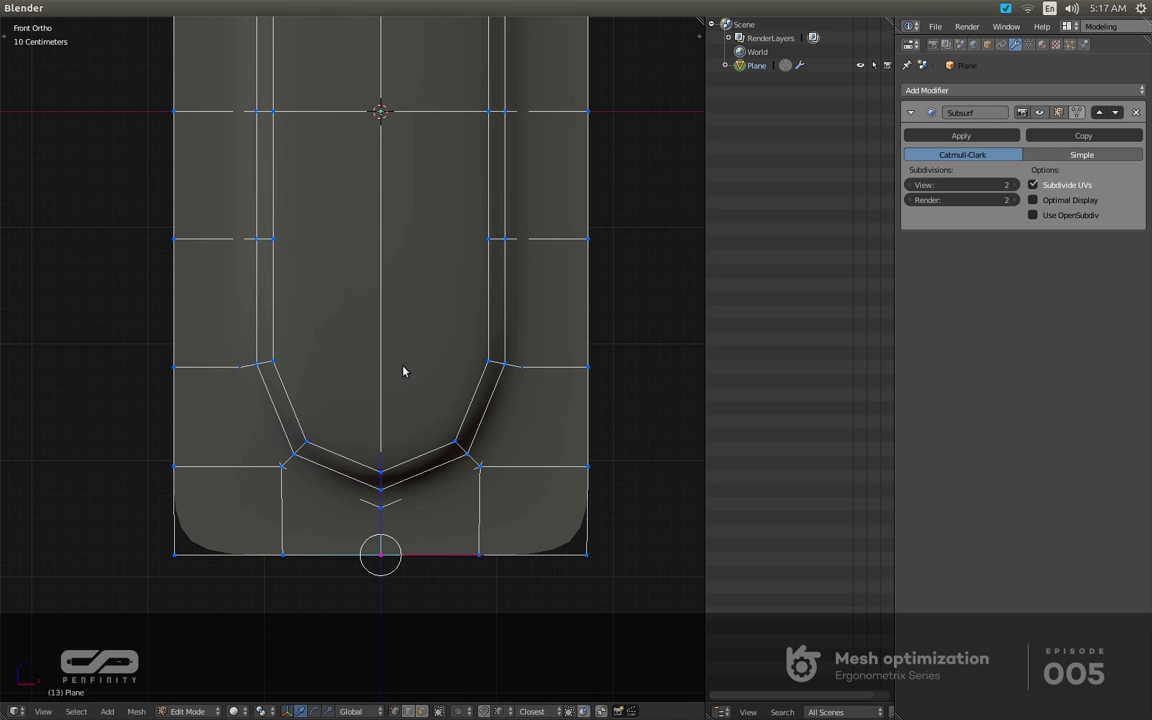
Enable Optimal Display on the Subsurf modifier and set its view subdivisions to 0.
key(Tab)
key(shift+c)
click(1033, 200)
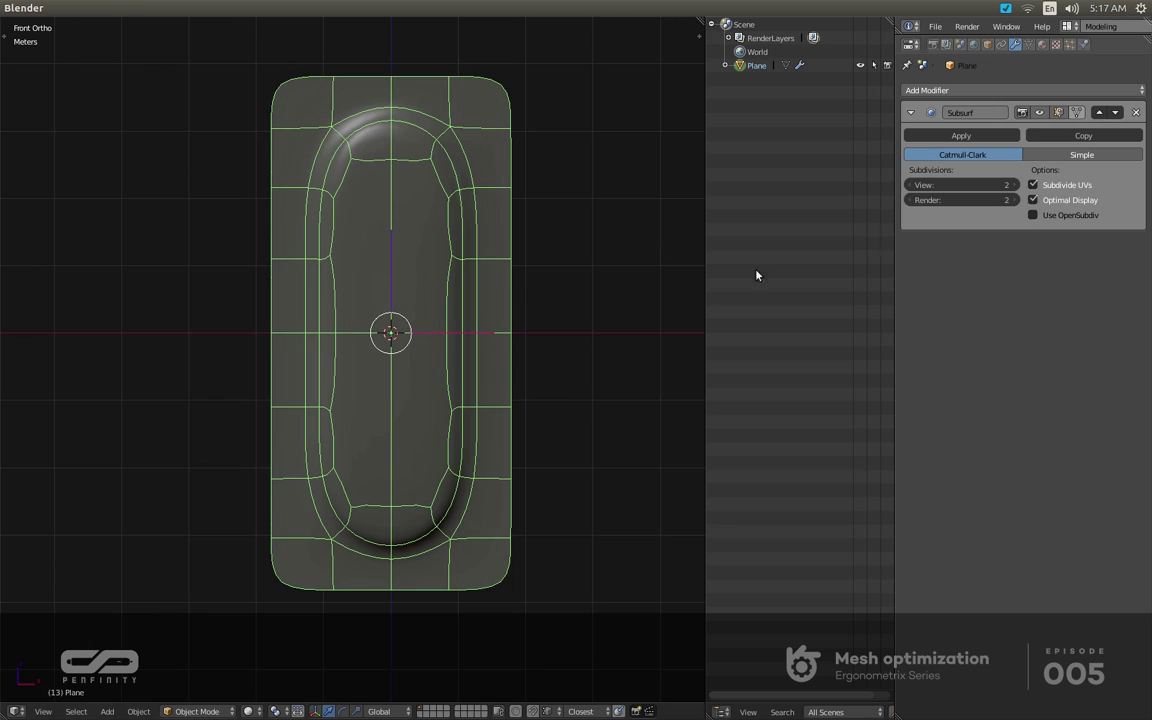
key(Tab)
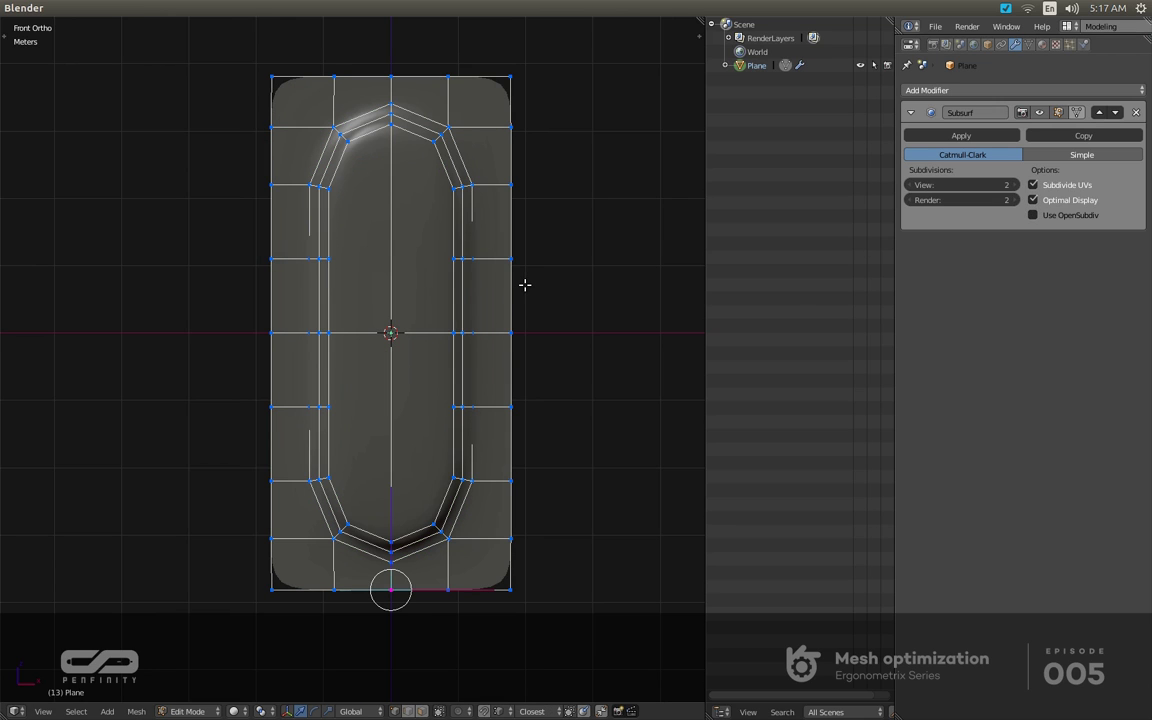
key(ctrl+0)
shift+middle_drag(476, 290, 447, 296)
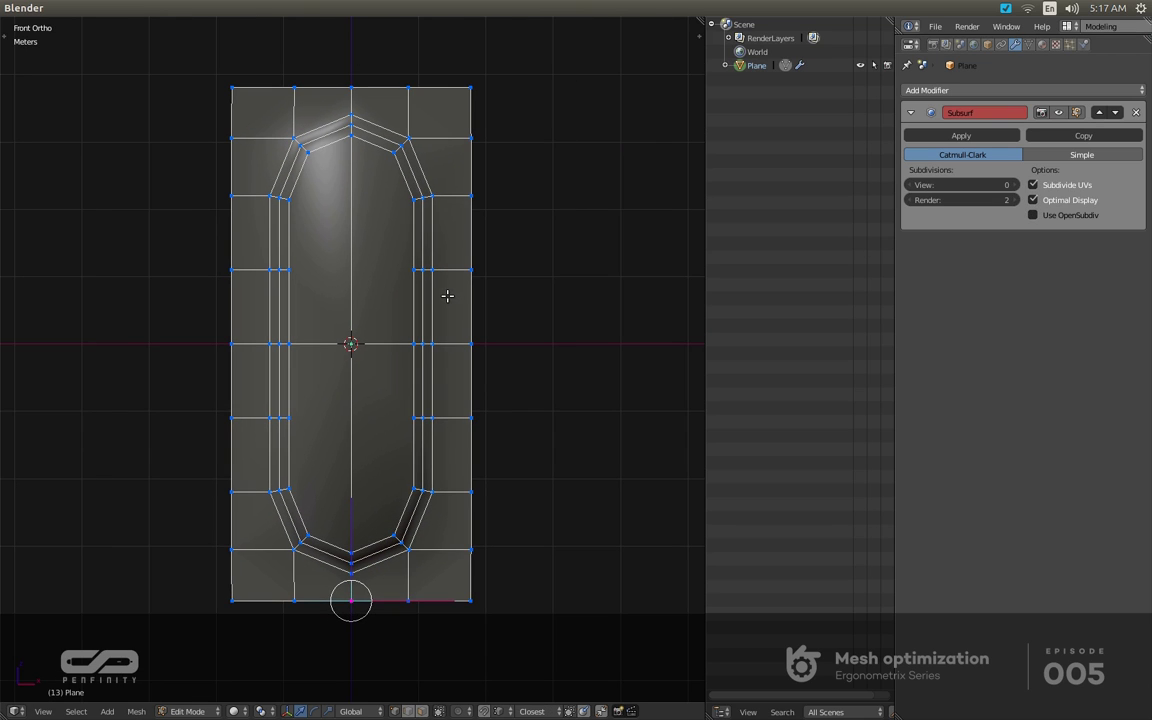
Add an Array modifier with a count of 3 and enable Merge and First Last.
key(ctrl+shift+a)
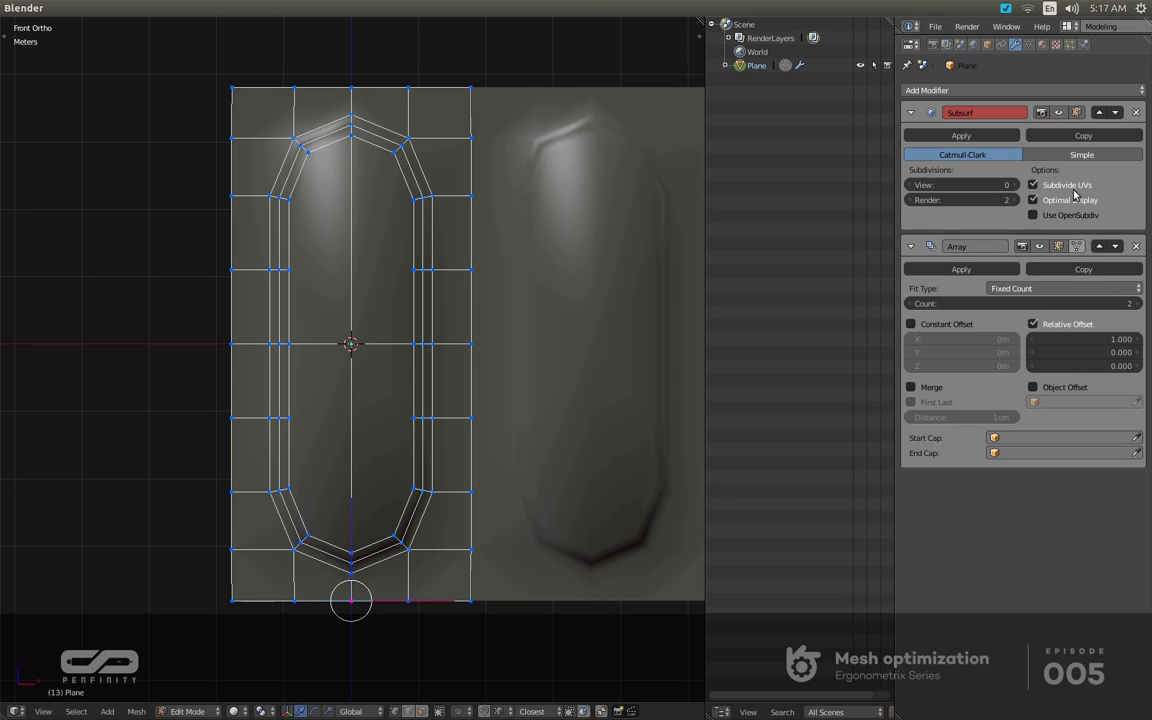
click(1131, 303)
scroll(400, 291, down, 2)
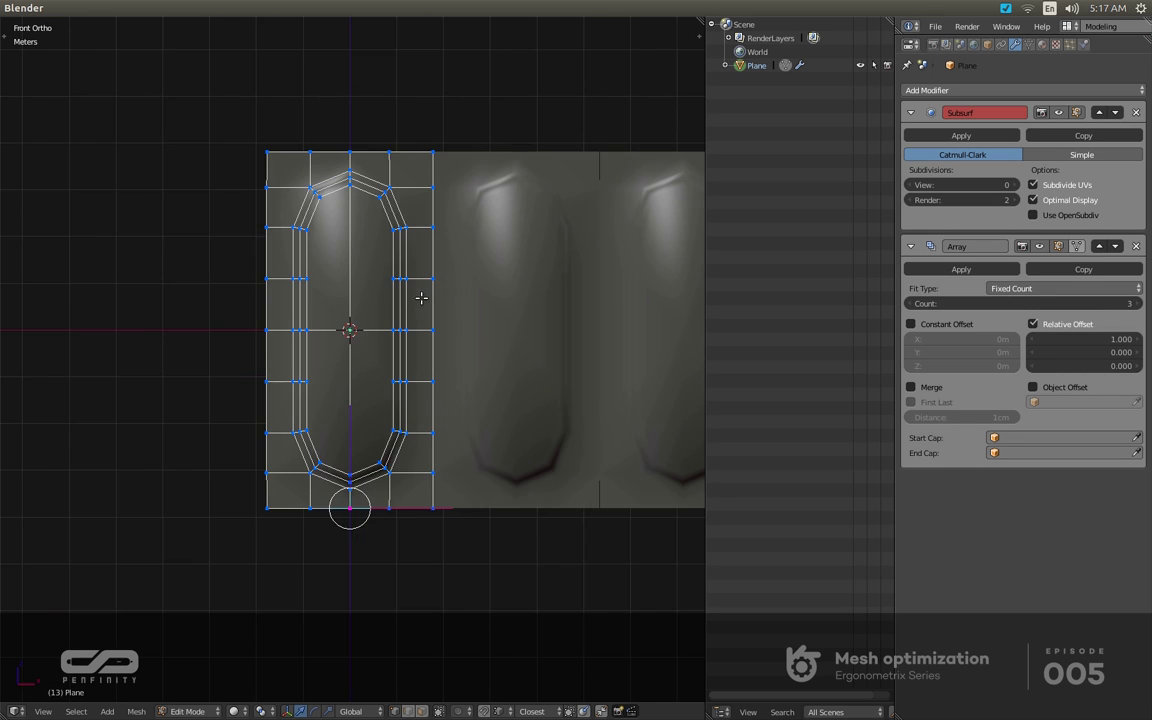
shift+middle_drag(400, 291, 272, 297)
key(Tab)
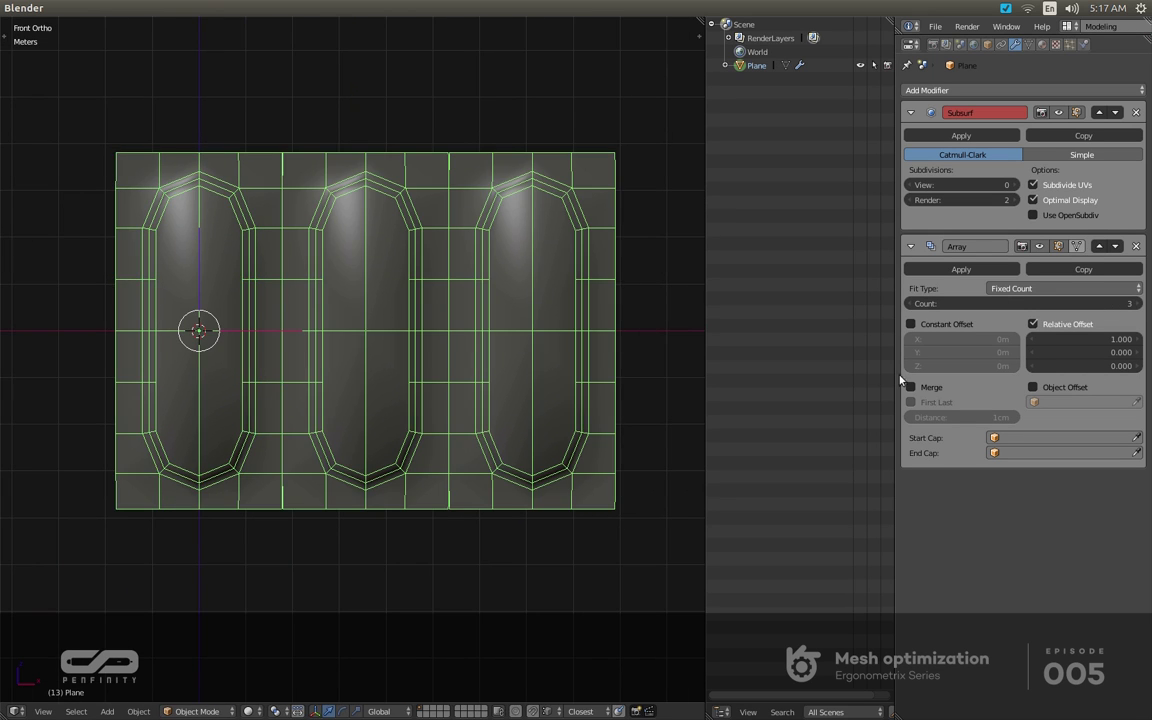
click(911, 388)
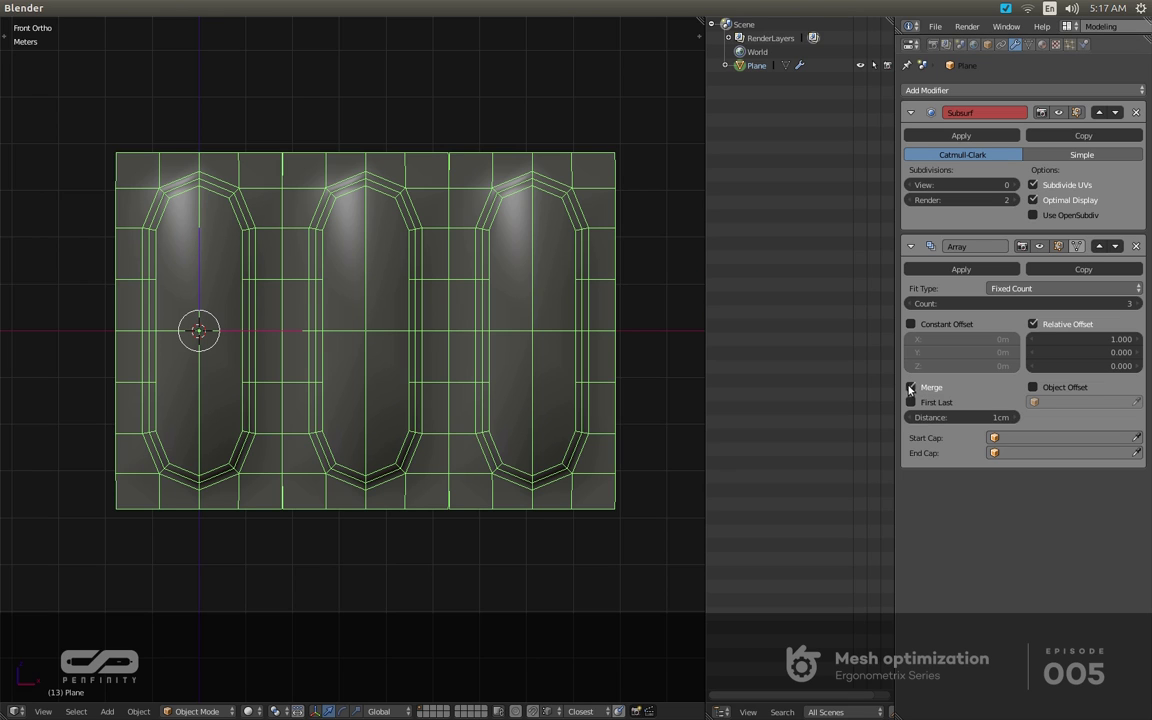
click(909, 402)
Flatten the panel's two vertical outer edge loops along X to close the gaps between the array copies.
key(Tab)
scroll(276, 182, up, 3)
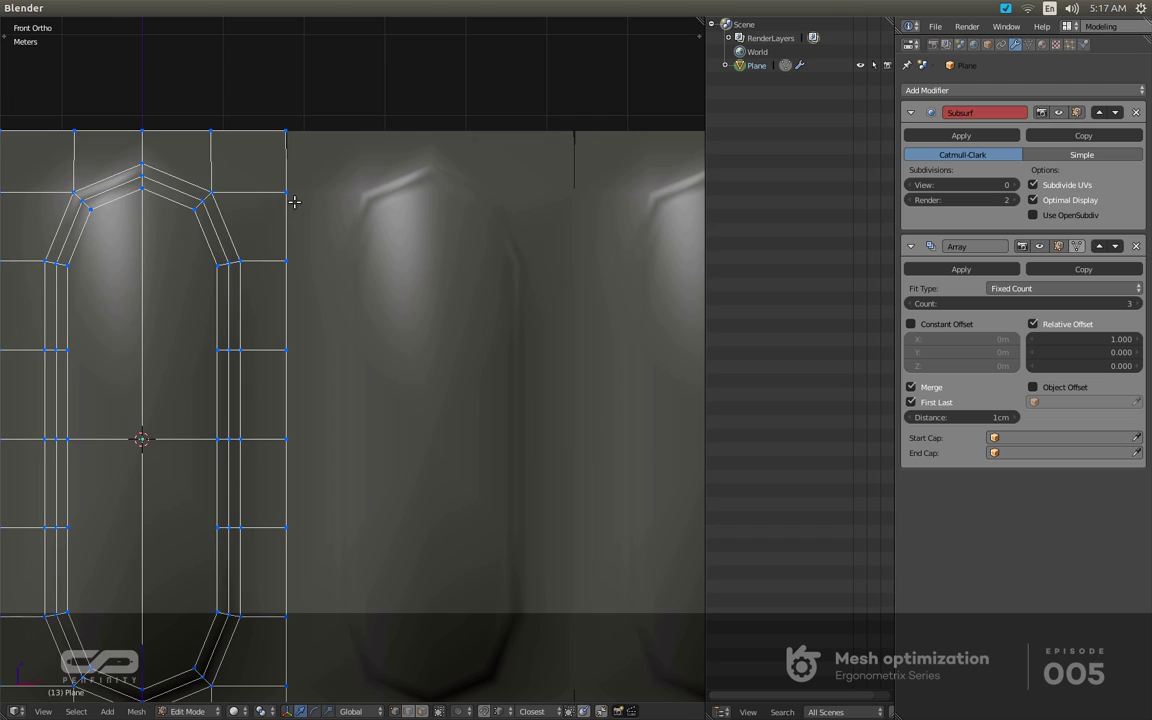
key(2)
right_click(294, 203)
alt+right_click(294, 203)
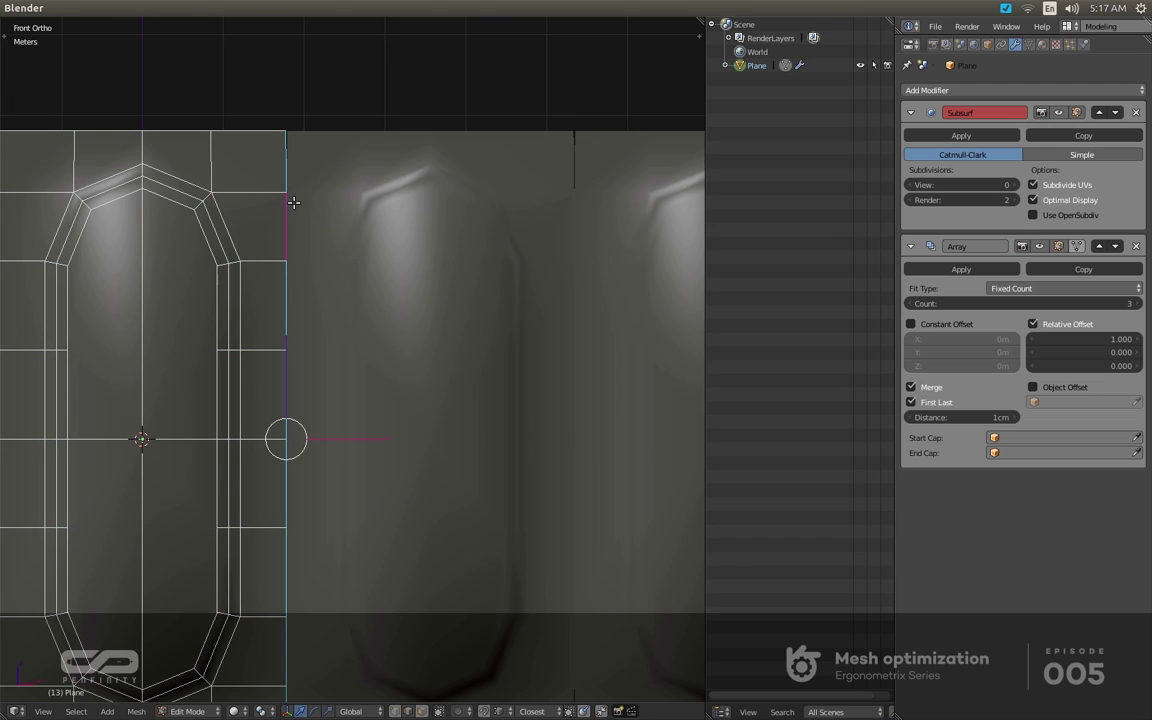
shift+middle_drag(124, 260, 352, 252)
alt+right_click(241, 222)
key(Tab)
shift+middle_drag(476, 373, 432, 346)
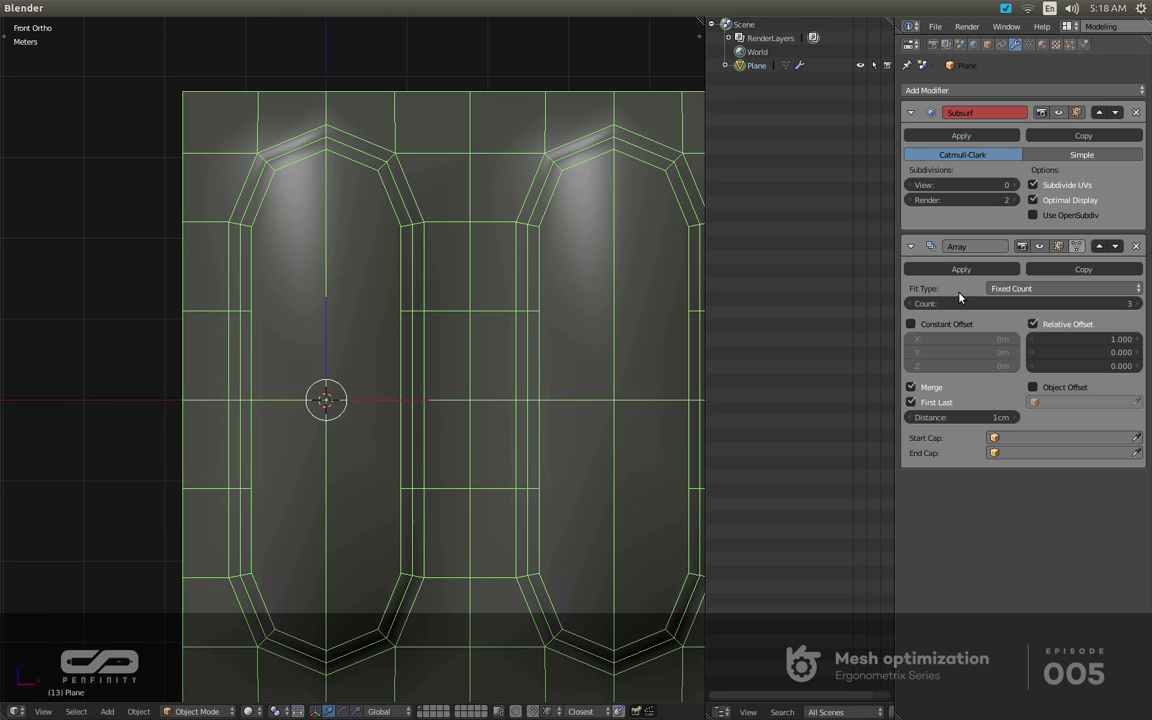
Apply the Array modifier to the three-panel row.
click(961, 269)
scroll(513, 252, down, 3)
shift+middle_drag(401, 244, 296, 243)
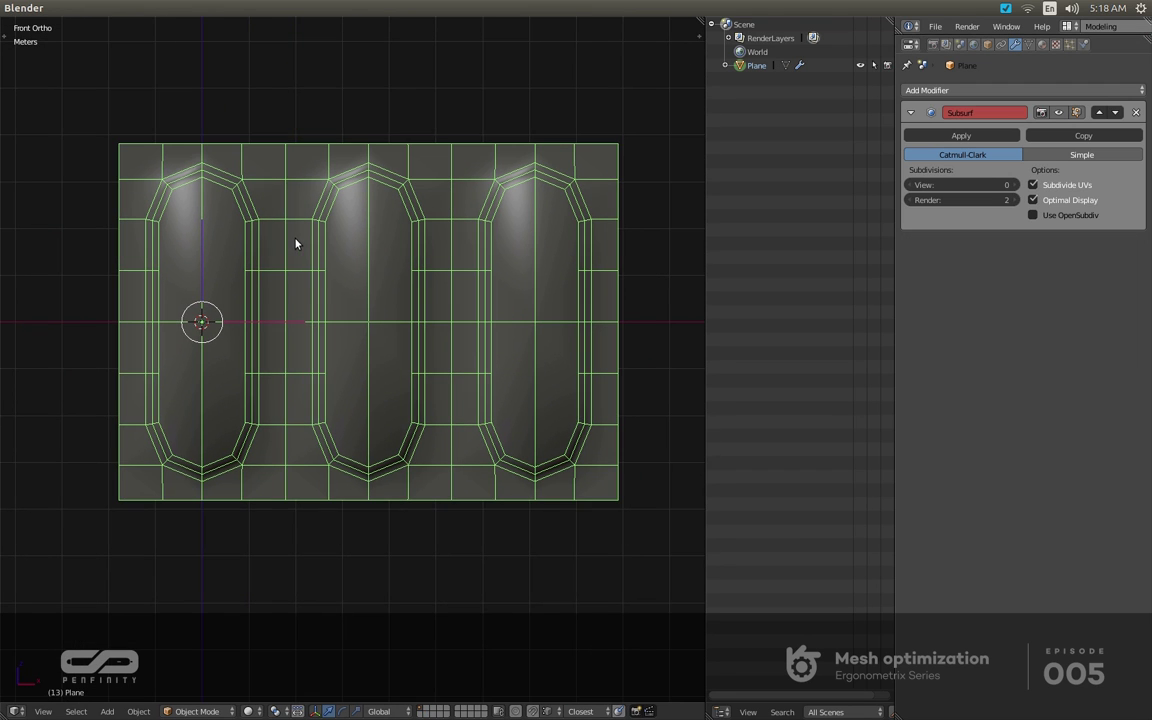
Expand the 3D view to fill the window and enter mesh editing.
key(shift+space)
key(Tab)
shift+middle_drag(575, 259, 553, 355)
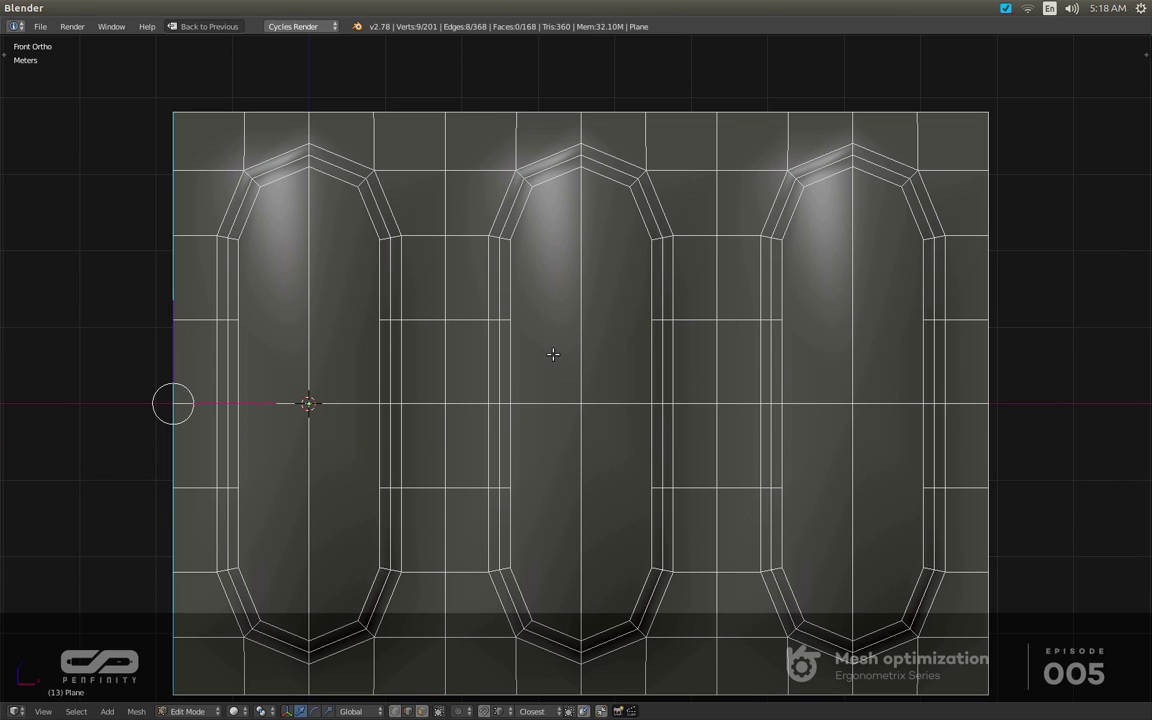
Try removing duplicate vertices from the whole connected mesh, and undo back to the unapplied array.
right_click(565, 301)
key(ctrl+l)
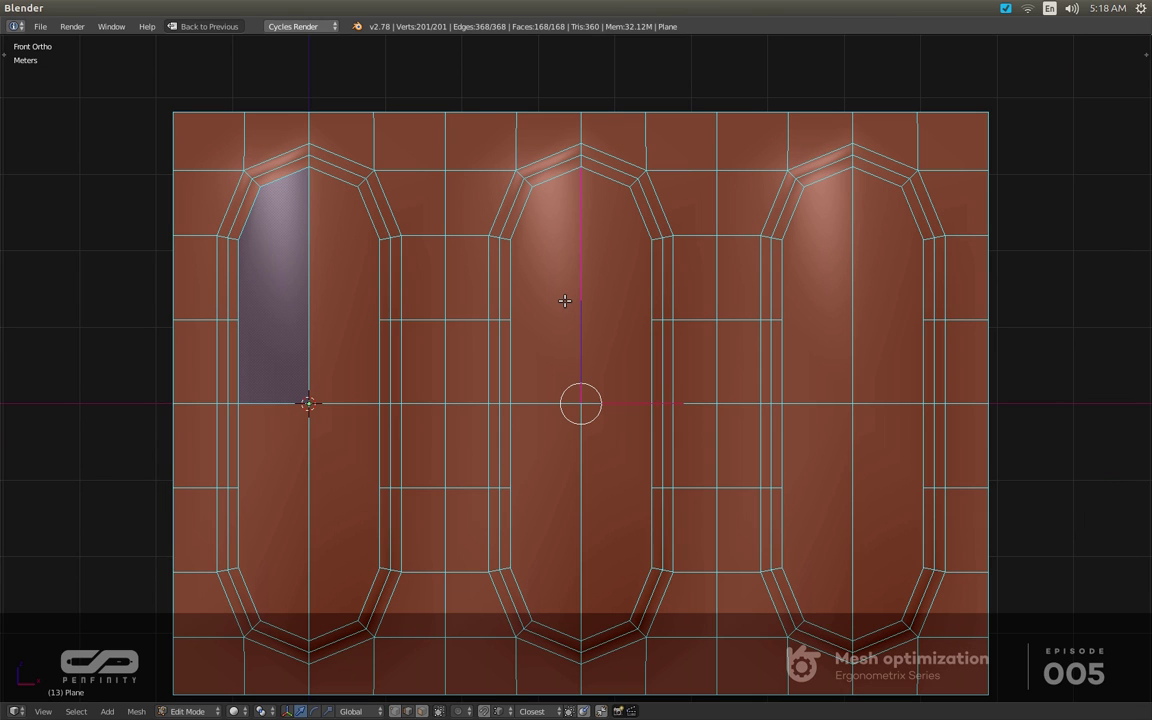
key(k)
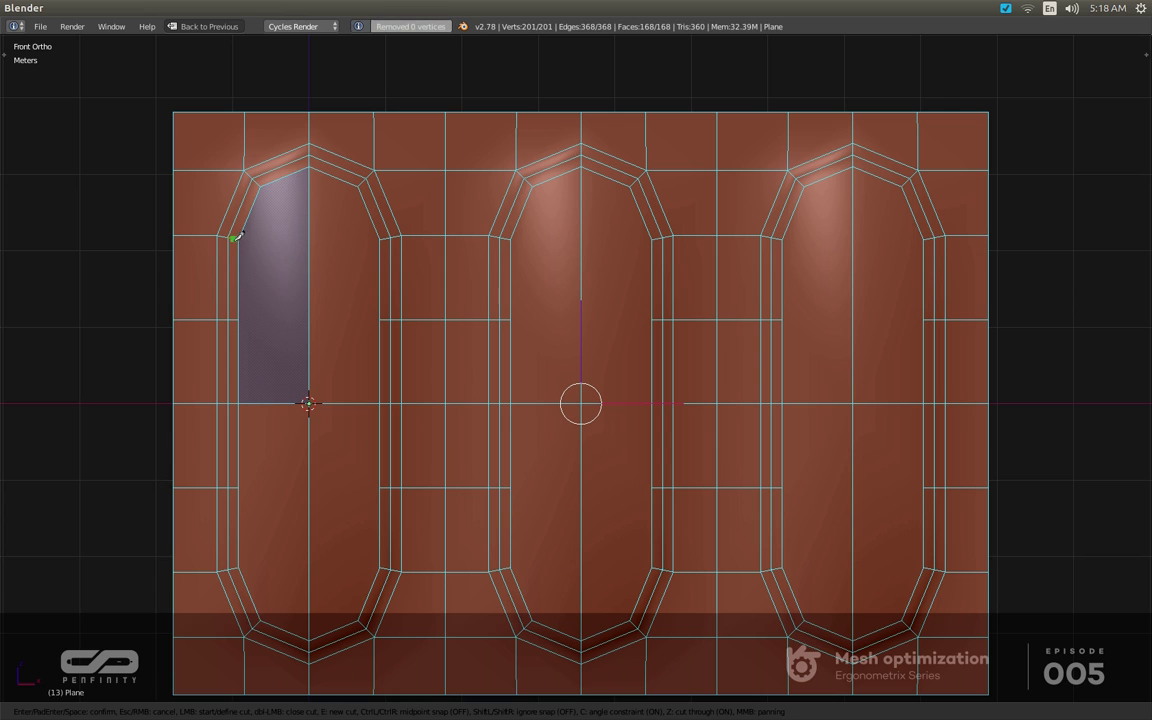
key(Escape)
key(Tab)
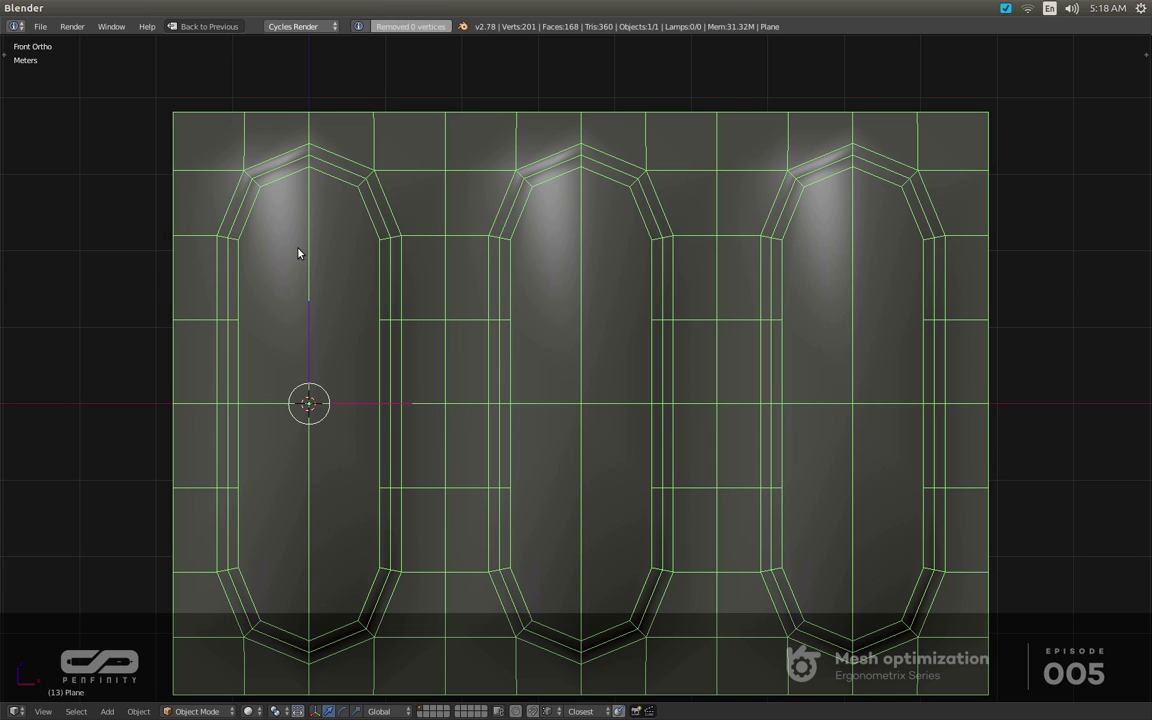
key(Tab)
key(k)
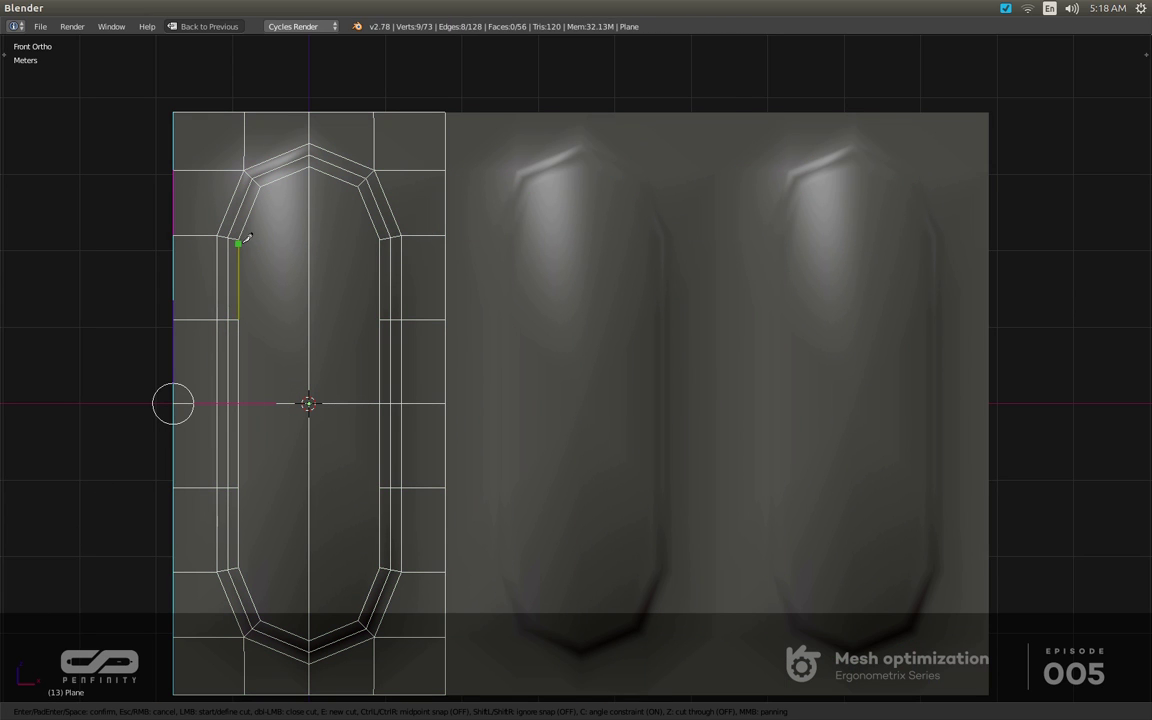
click(240, 240)
key(Escape)
Connect the two opposite vertex pairs of the inner recess above its centre with horizontal edges.
right_click(366, 247)
shift+right_click(250, 240)
key(j)
right_click(246, 317)
shift+right_click(373, 324)
key(j)
Connect the two opposite vertex pairs of the inner recess below its centre with horizontal edges.
right_click(380, 487)
shift+right_click(238, 487)
key(j)
right_click(374, 569)
shift+right_click(240, 569)
key(j)
Convert the arrayed panel object to a plain mesh.
key(Tab)
shift+middle_drag(449, 329, 449, 339)
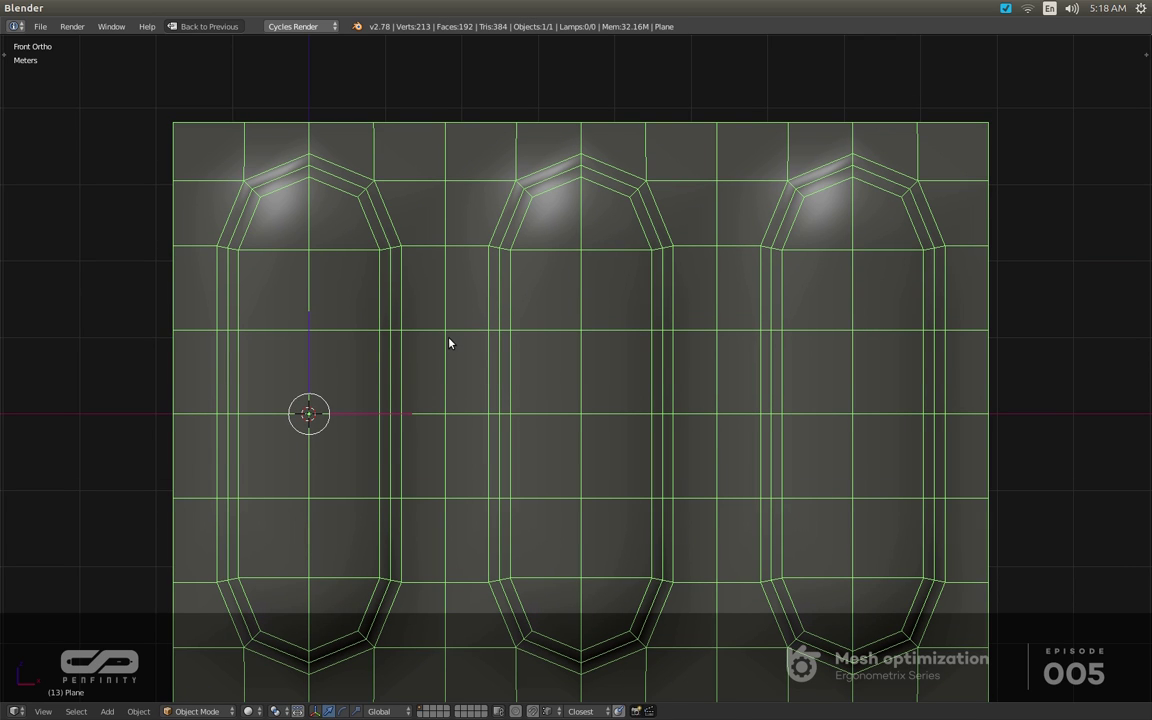
scroll(449, 342, down, 2)
key(alt+c)
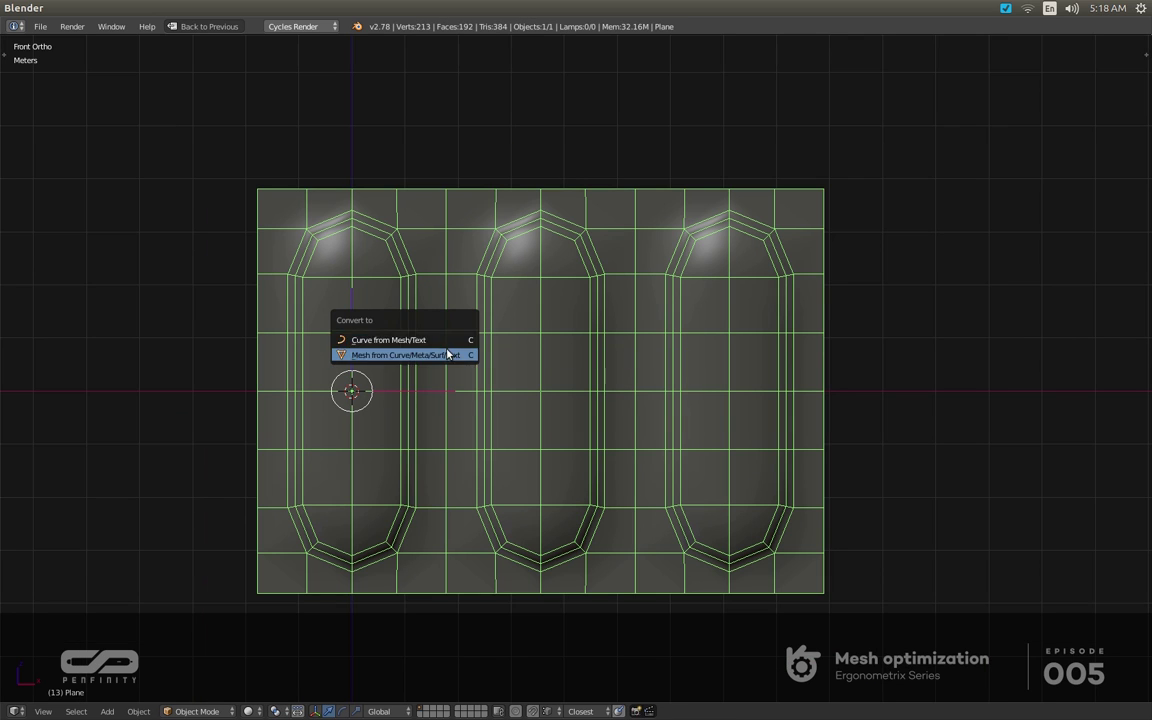
click(447, 354)
Select the entire converted mesh and remove its duplicate vertices.
key(Tab)
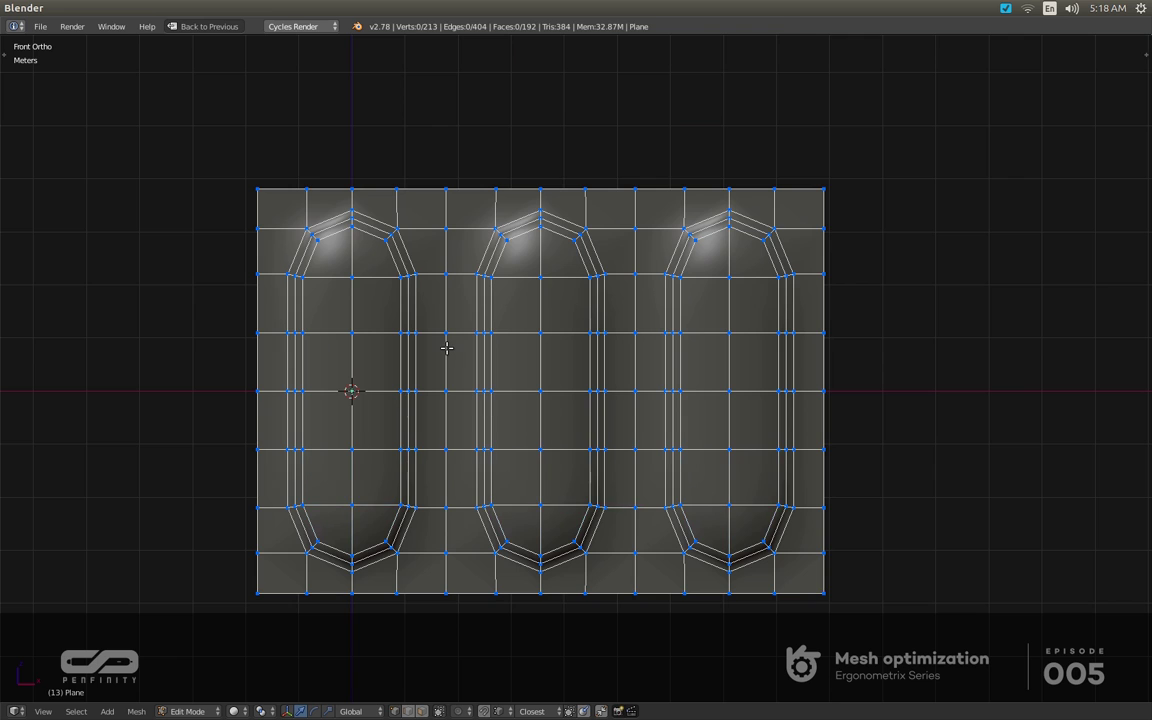
key(a)
key(w)
key(r)
shift+middle_drag(509, 225, 501, 276)
key(Tab)
key(Tab)
In edge selection mode, extrude the panel's upper border edge loop upward twice along Z to add two face rows.
key(ctrl+Tab)
right_click(466, 243)
key(shift+g)
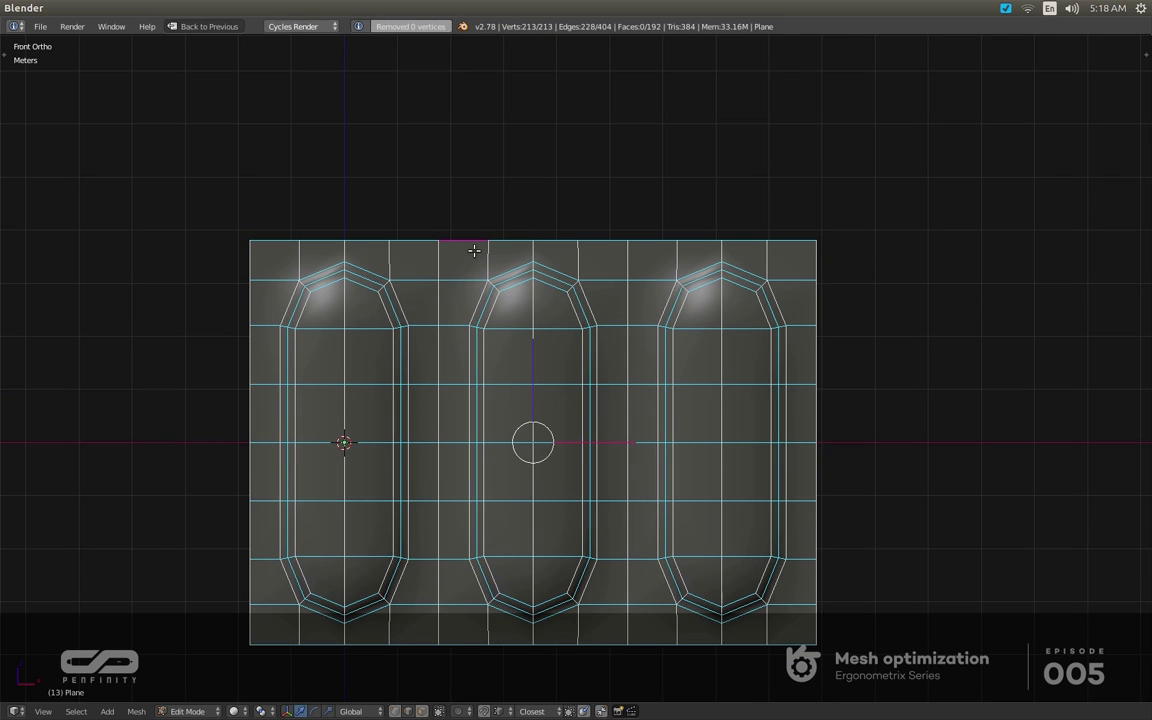
right_click(472, 248)
alt+right_click(471, 247)
key(e)
key(z)
click(483, 209)
key(e)
click(478, 155)
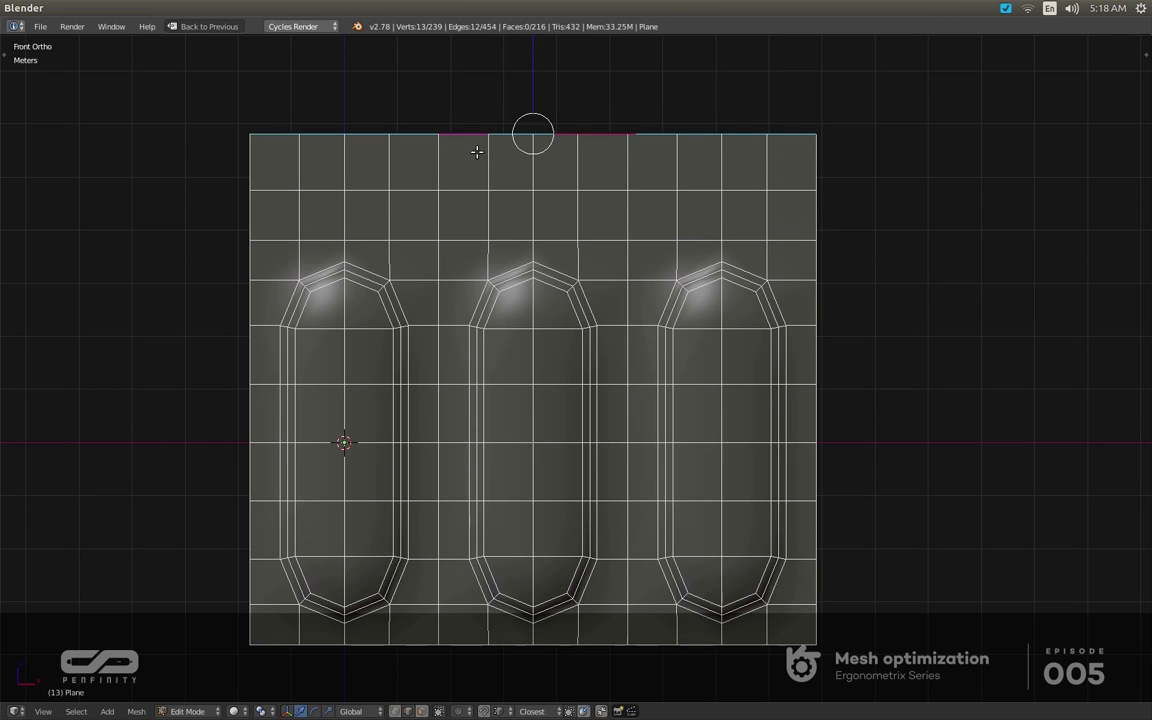
Merge the three first-row vertices above the gap between the first and second recesses into the middle one.
shift+middle_drag(515, 283, 531, 340)
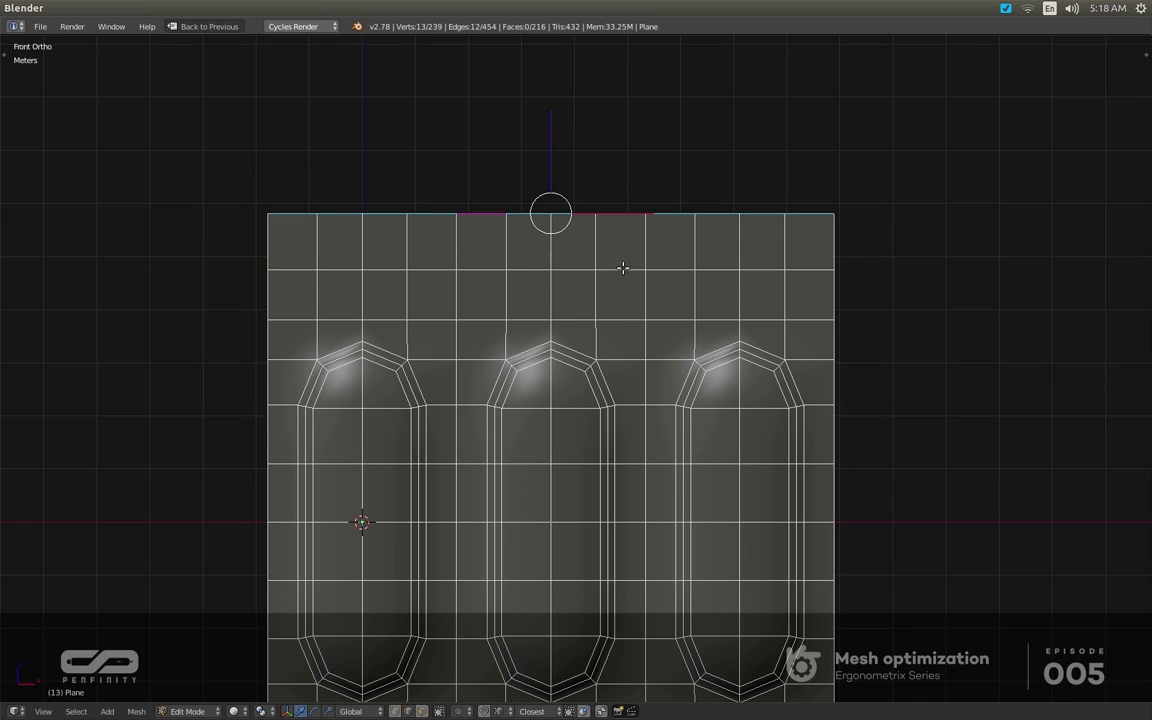
shift+middle_drag(426, 312, 459, 327)
scroll(459, 327, up, 1)
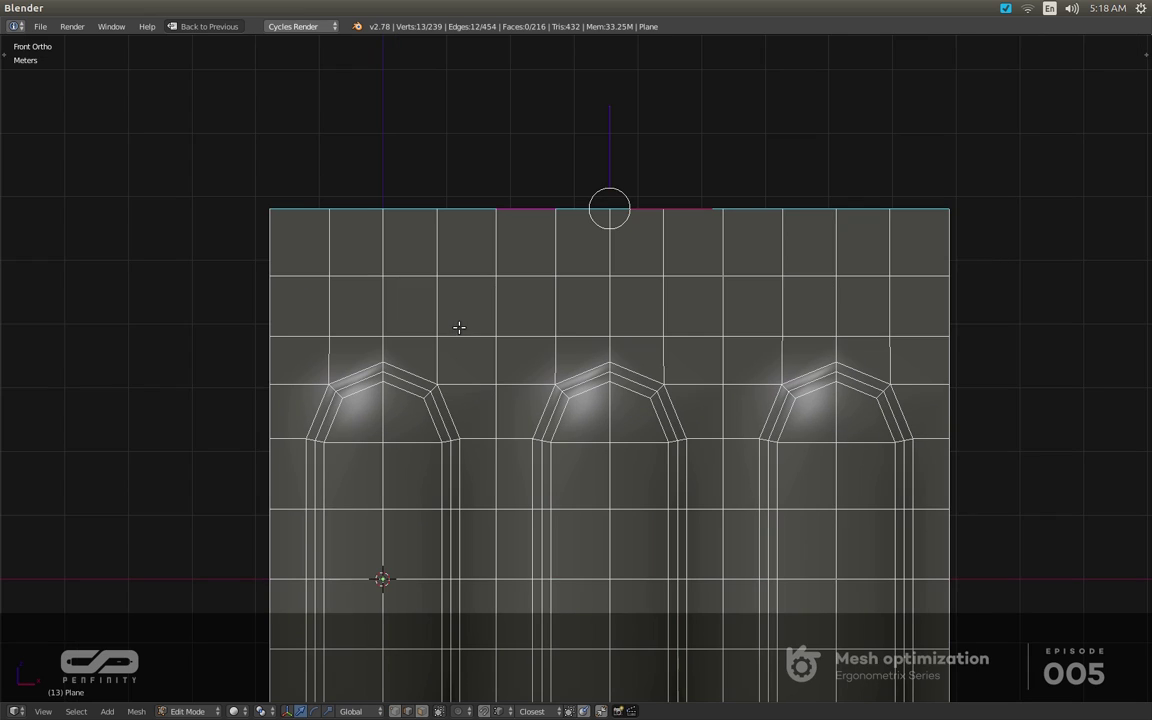
right_click(438, 336)
shift+right_click(550, 343)
shift+right_click(507, 339)
key(alt+m)
click(505, 339)
Merge the matching three vertices above the gap between the second and third recesses into their middle vertex.
right_click(656, 338)
shift+right_click(772, 336)
shift+right_click(709, 338)
key(alt+m)
click(708, 338)
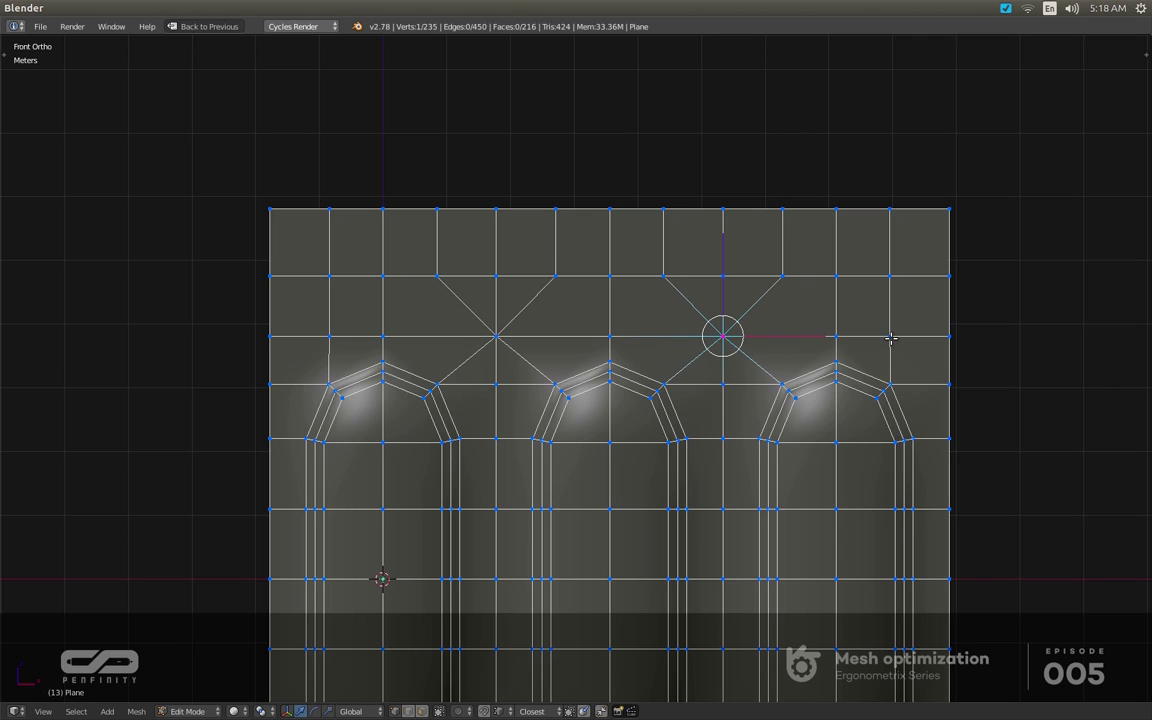
Move the outermost inner vertices of that row onto the panel's side borders so they merge with the border vertices.
right_click(890, 337)
key(g)
click(922, 339)
right_click(329, 336)
key(g)
click(262, 325)
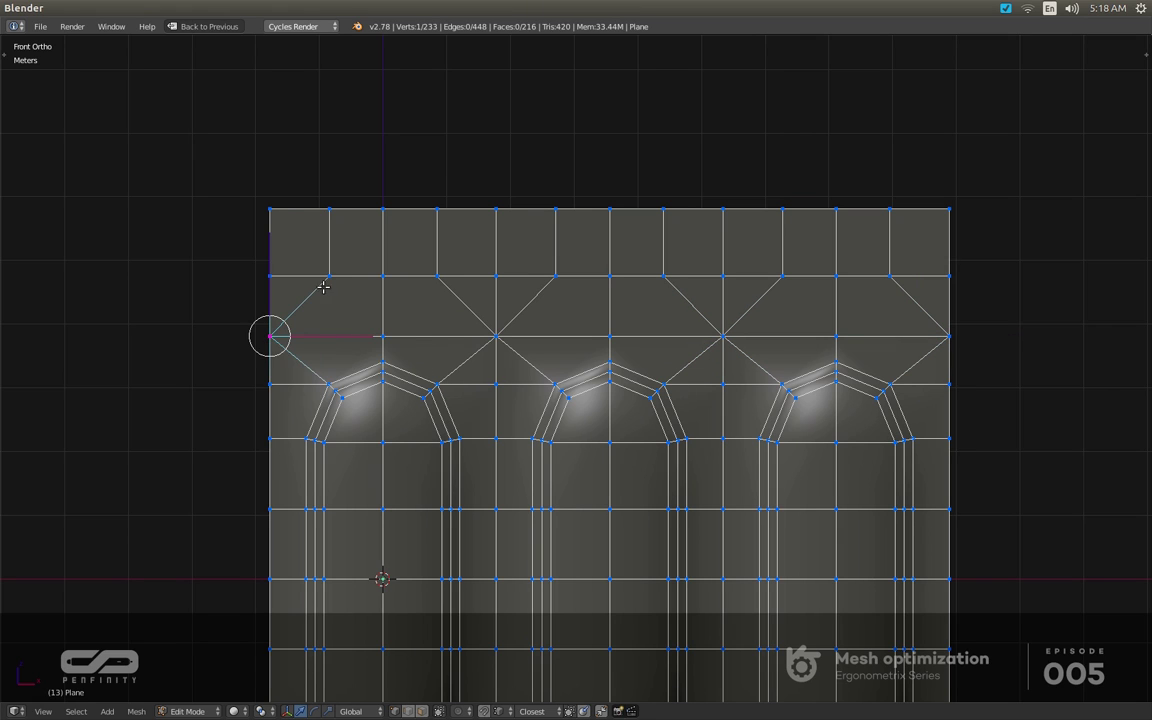
Dissolve the surplus vertical and diagonal edges in the two face rows above the recesses.
key(ctrl+Tab)
key(2)
right_click(330, 242)
shift+right_click(303, 297)
shift+right_click(438, 256)
shift+right_click(455, 311)
shift+right_click(533, 318)
shift+right_click(550, 245)
shift+right_click(663, 265)
shift+right_click(690, 300)
shift+right_click(766, 298)
shift+right_click(882, 249)
shift+right_click(918, 301)
key(ctrl+x)
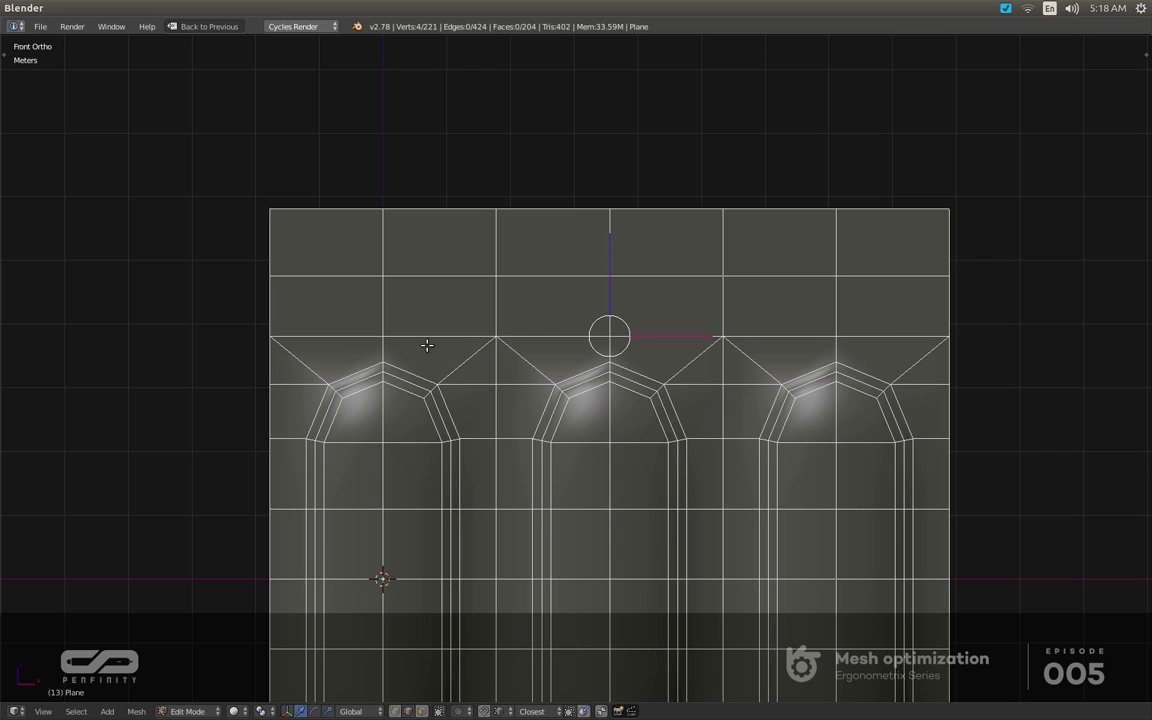
Extrude the panel's upper border edge loop upward along Z to add another face row.
scroll(566, 249, down, 1)
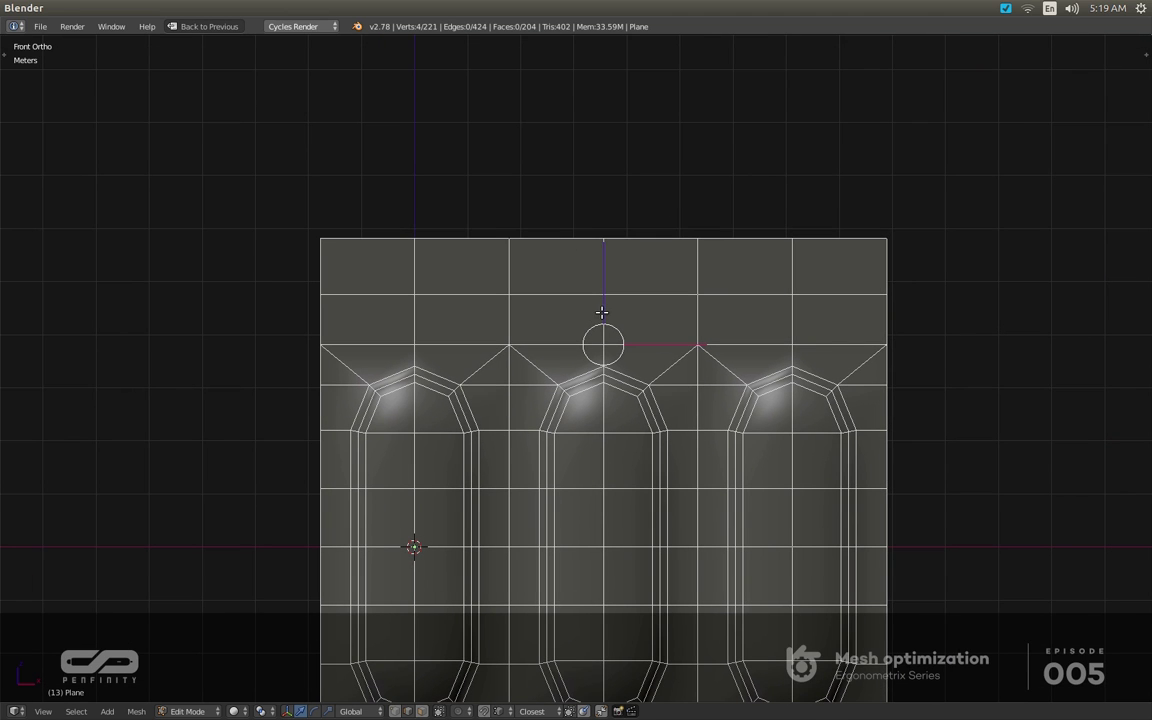
shift+middle_drag(579, 245, 594, 282)
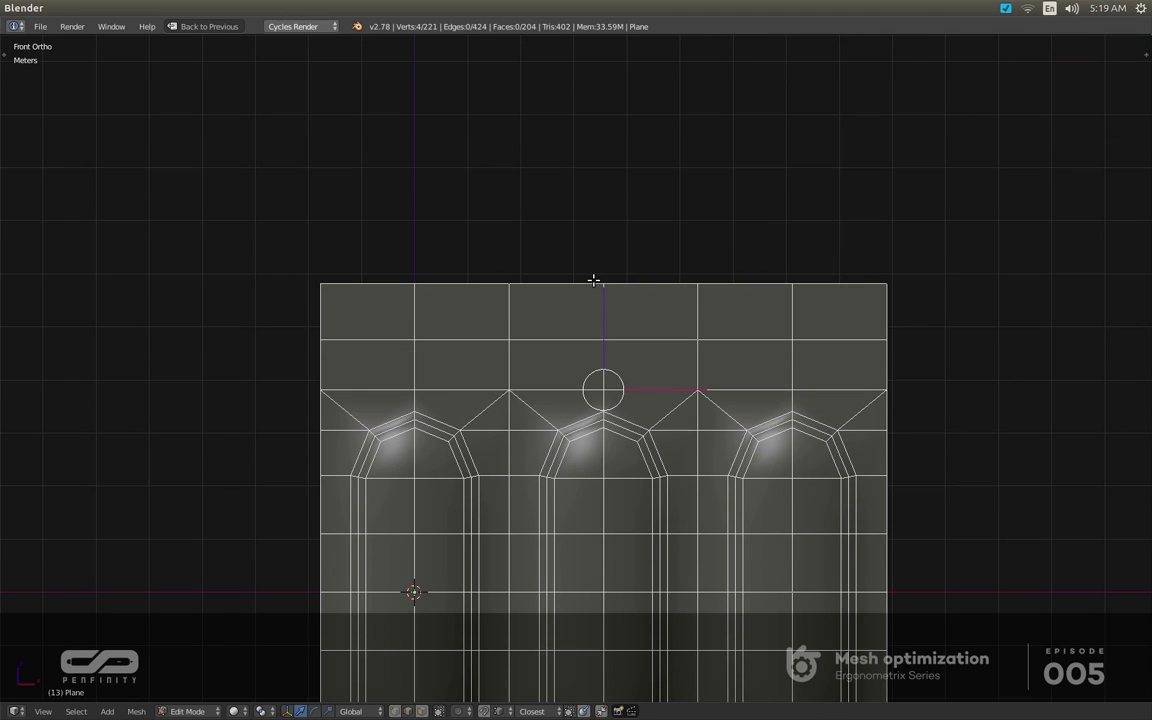
right_click(594, 282)
key(e)
key(z)
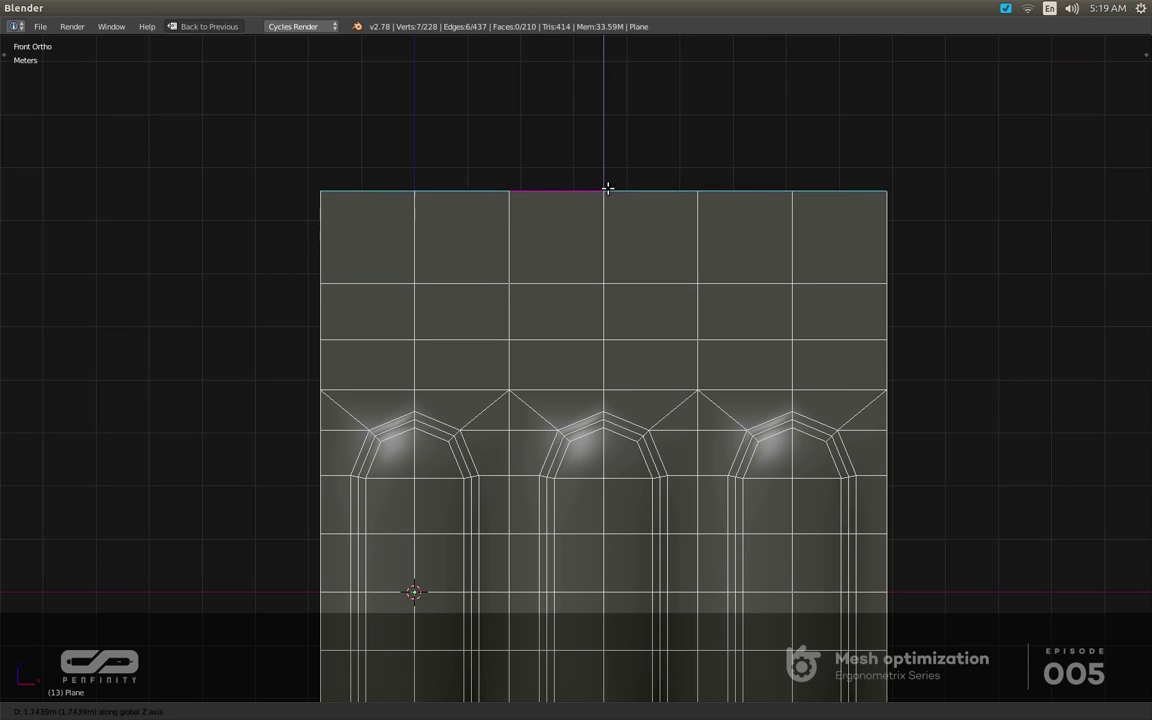
right_click(602, 205)
drag(602, 237, 563, 176)
In vertex selection mode, merge the three middle vertices of the new upper border into its central vertex.
key(ctrl+Tab)
key(1)
right_click(503, 181)
shift+right_click(690, 178)
shift+right_click(614, 174)
key(alt+m)
click(616, 178)
right_click(792, 177)
shift+right_click(869, 178)
key(alt+m)
click(869, 178)
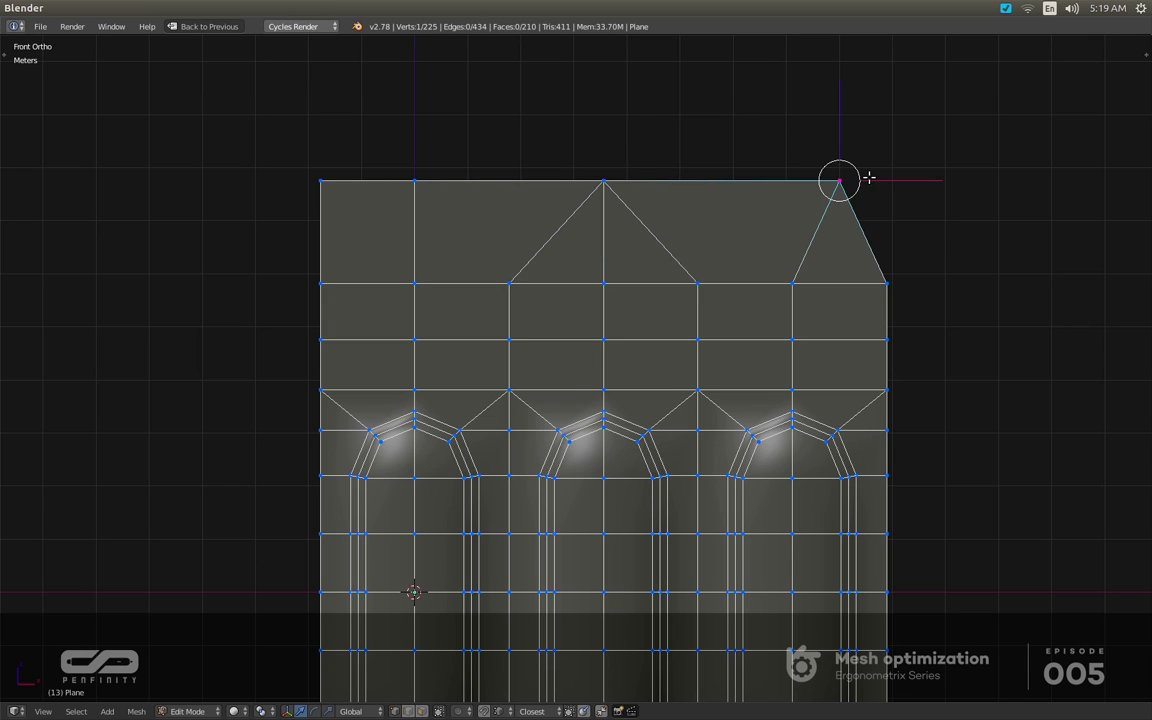
key(ctrl+z)
Merge the upper-border vertices beside both corners into their respective corner vertices.
right_click(804, 180)
shift+right_click(864, 177)
key(alt+m)
click(578, 190)
right_click(414, 180)
shift+right_click(331, 177)
key(alt+m)
click(331, 177)
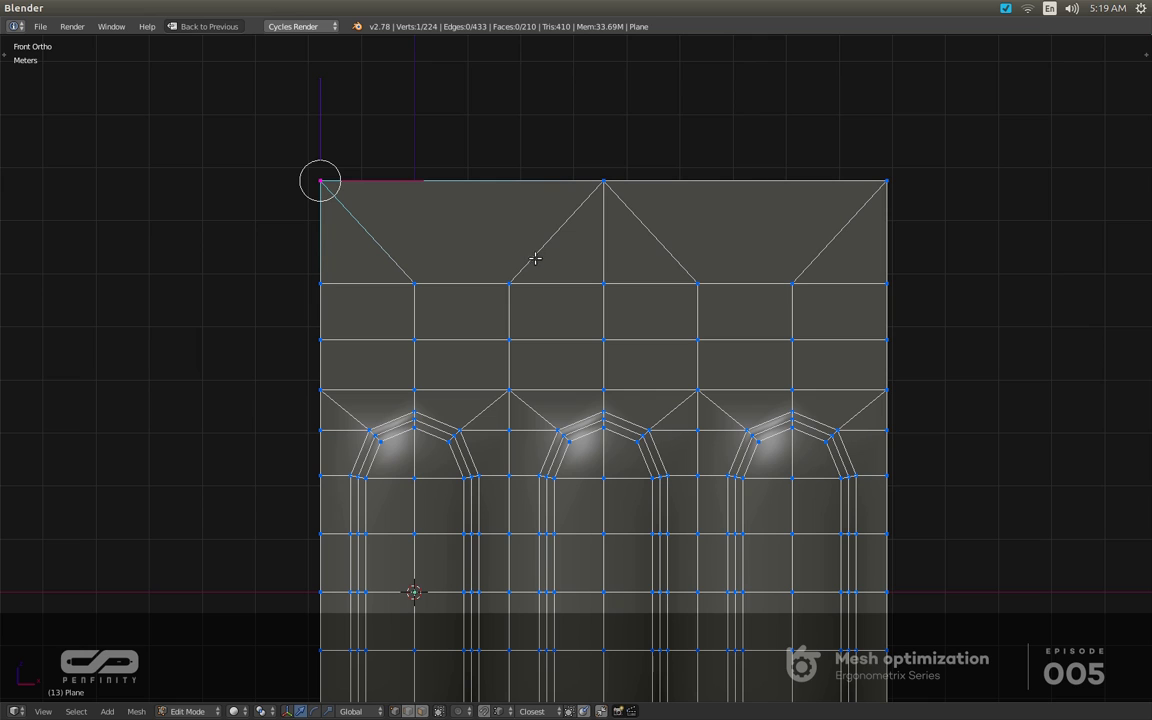
In edge selection mode, extrude the two upper border edges upward along Z to add a two-face row.
shift+middle_drag(628, 172, 631, 208)
key(ctrl+Tab)
key(2)
right_click(668, 211)
shift+right_click(512, 211)
key(e)
key(z)
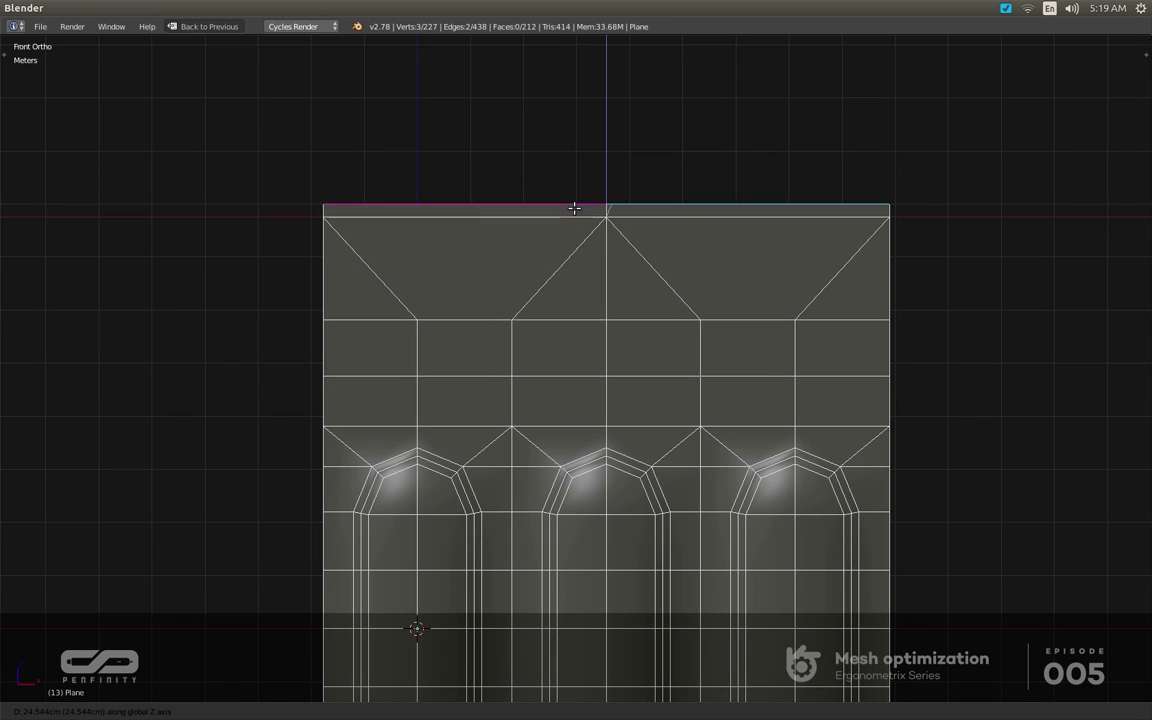
click(586, 103)
Dissolve the vertical edge inside the central triangle and the horizontal edge loop between the lower two extension rows.
right_click(609, 284)
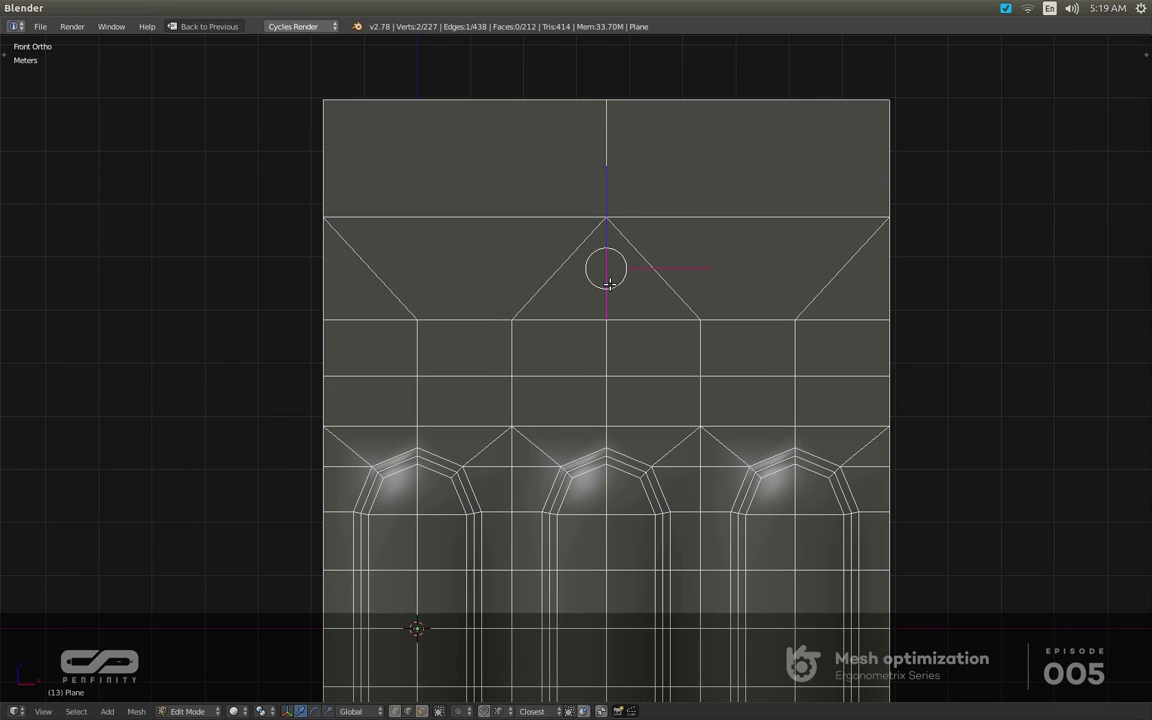
alt+right_click(592, 376)
key(ctrl+x)
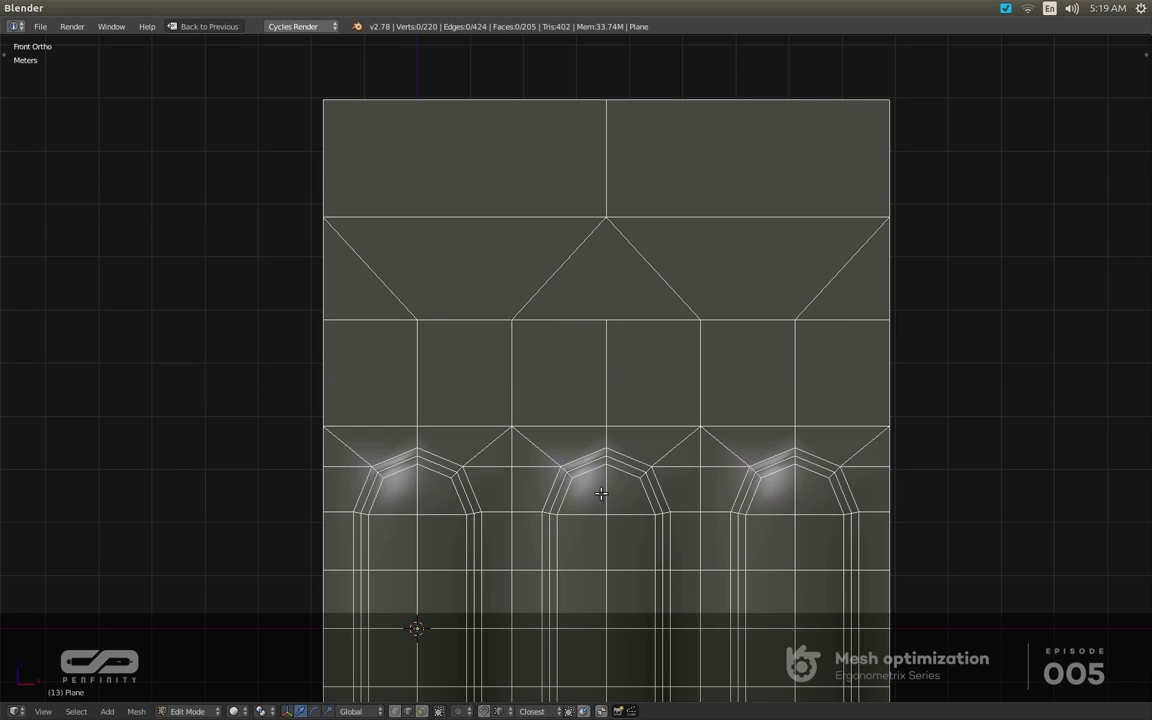
In vertex selection mode, move the two vertices between the recess tops up onto the junction vertices above to merge them.
scroll(601, 493, down, 2)
middle_drag(548, 511, 582, 370)
scroll(607, 492, down, 1)
scroll(589, 393, up, 1)
scroll(589, 393, up, 1)
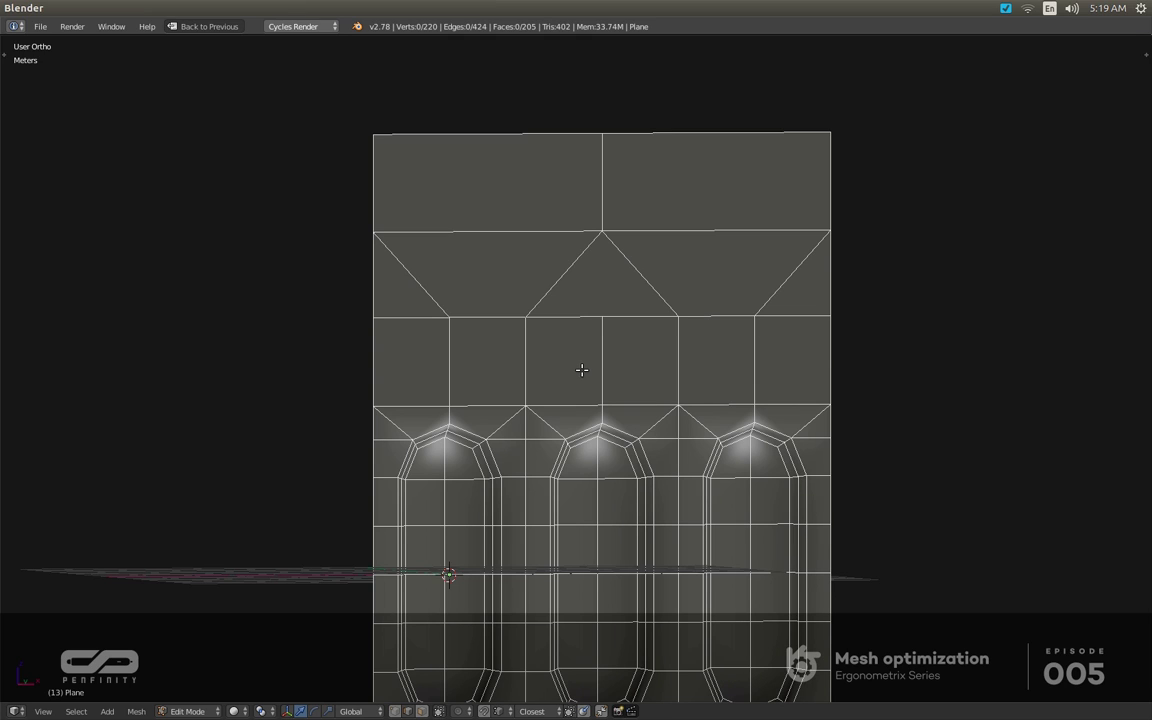
middle_drag(543, 409, 545, 428)
key(ctrl+Tab)
key(1)
right_click(533, 438)
key(g)
click(534, 406)
right_click(690, 441)
key(g)
click(695, 405)
Merge the side-border vertices beside the recess tops into the border vertices directly above them.
right_click(838, 440)
shift+right_click(843, 408)
key(shift+r)
right_click(363, 453)
shift+right_click(368, 418)
key(shift+r)
Select all non-manifold geometry to check the mesh for gaps.
middle_drag(541, 494, 505, 512)
middle_drag(510, 408, 532, 402)
scroll(531, 406, down, 1)
key(a)
key(ctrl+alt+shift+m)
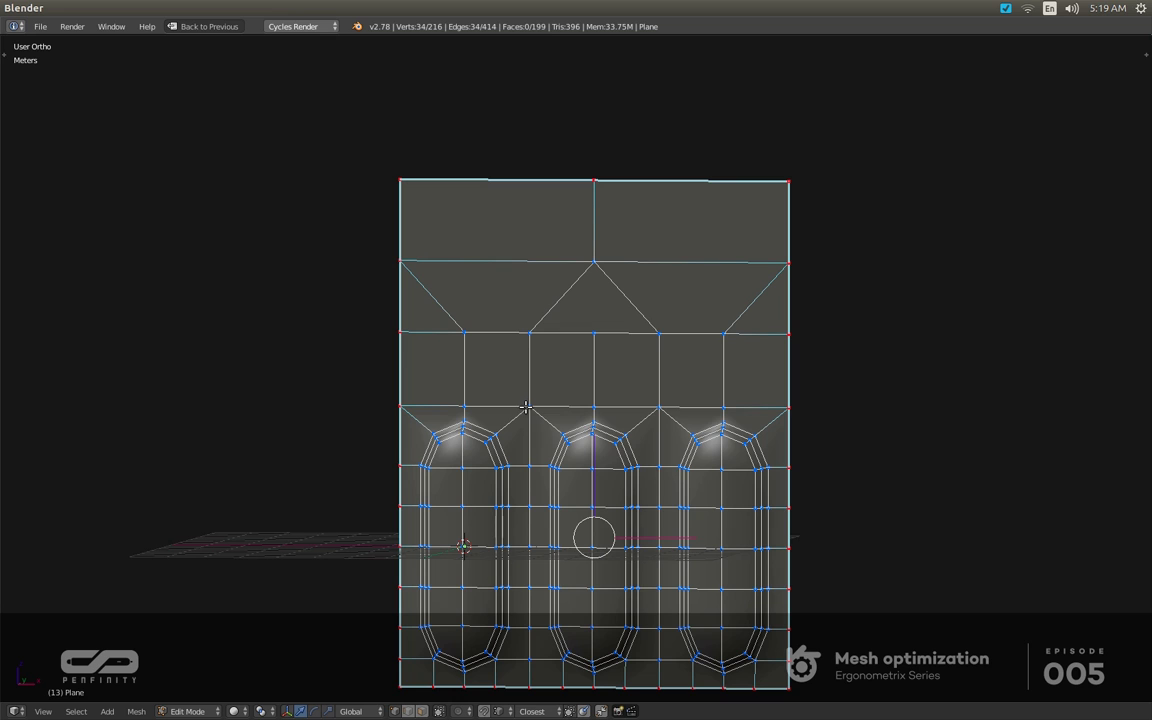
In Object Mode, enable Optimal Display on the Subsurf modifier and inspect the smoothed panel's edge flow.
key(Tab)
key(ctrl+space)
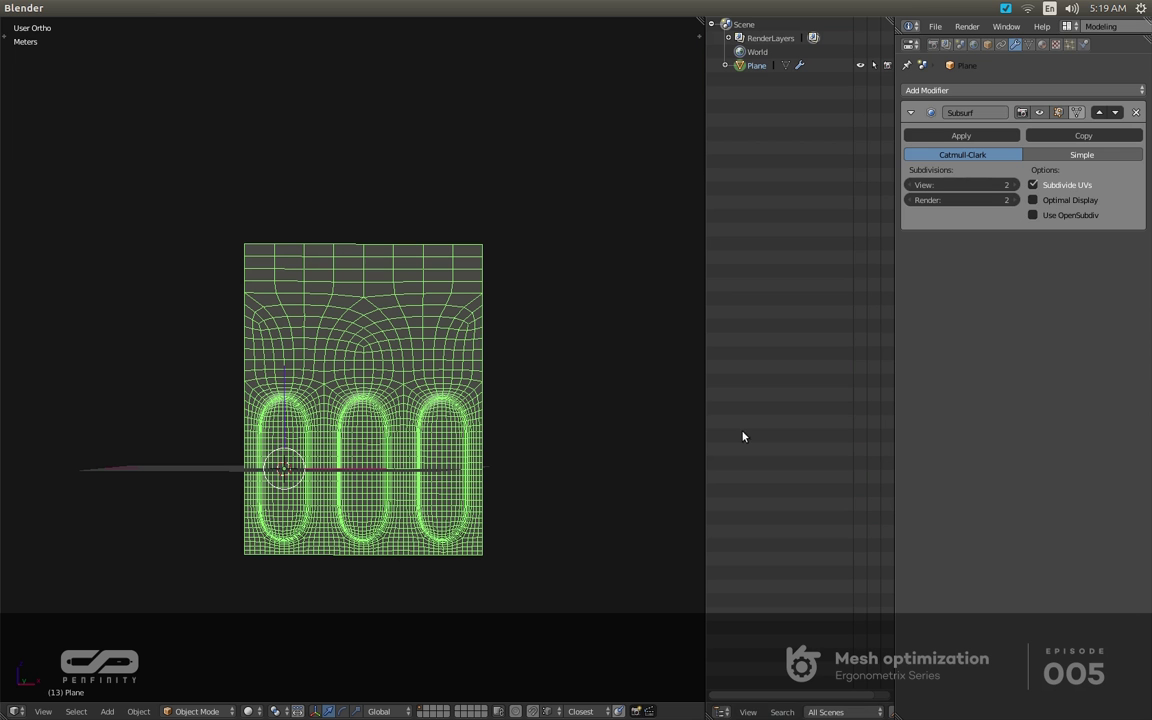
key(z)
key(ctrl+space)
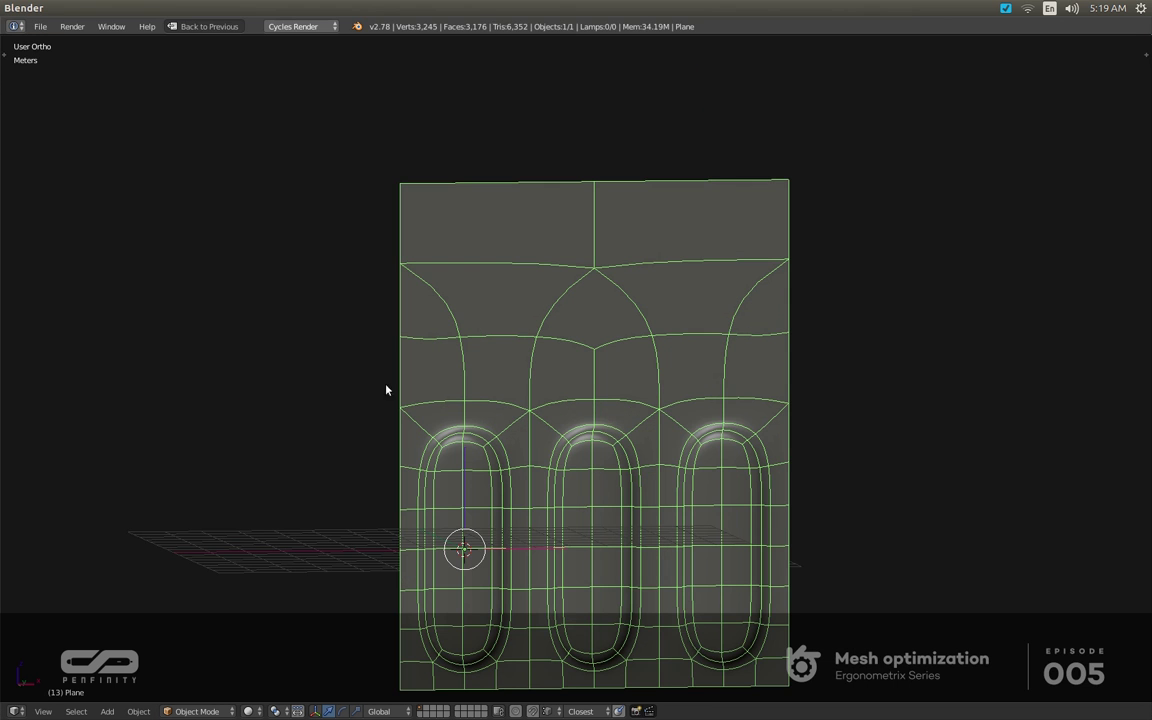
shift+middle_drag(616, 412, 591, 372)
scroll(473, 357, up, 2)
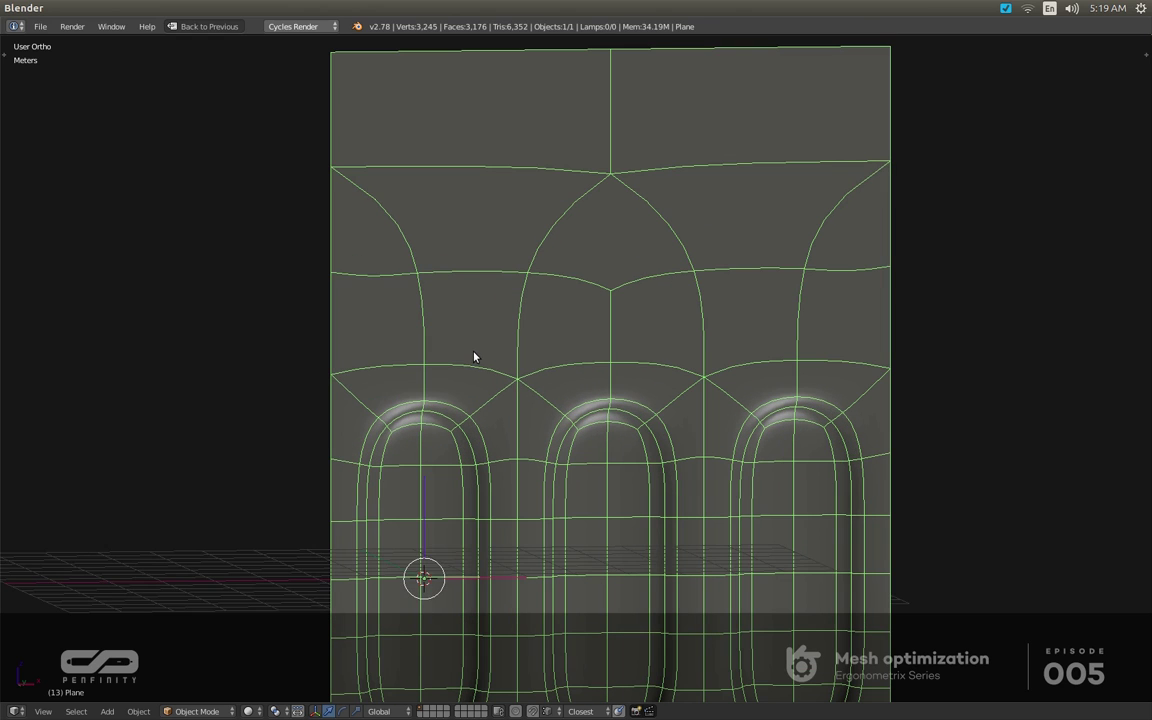
Examine the panel's topology from the front in Edit Mode, from the middle recess to the upper border.
key(Tab)
scroll(406, 374, down, 2)
middle_drag(379, 375, 360, 373)
key(KP_1)
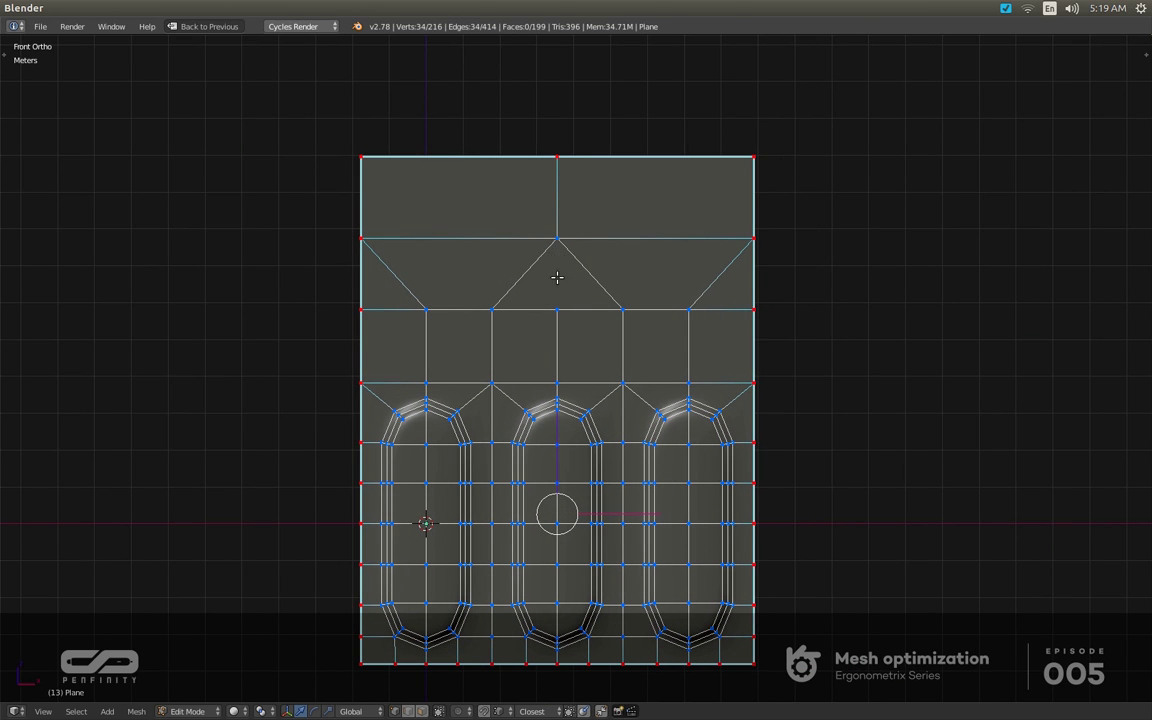
right_click(562, 479)
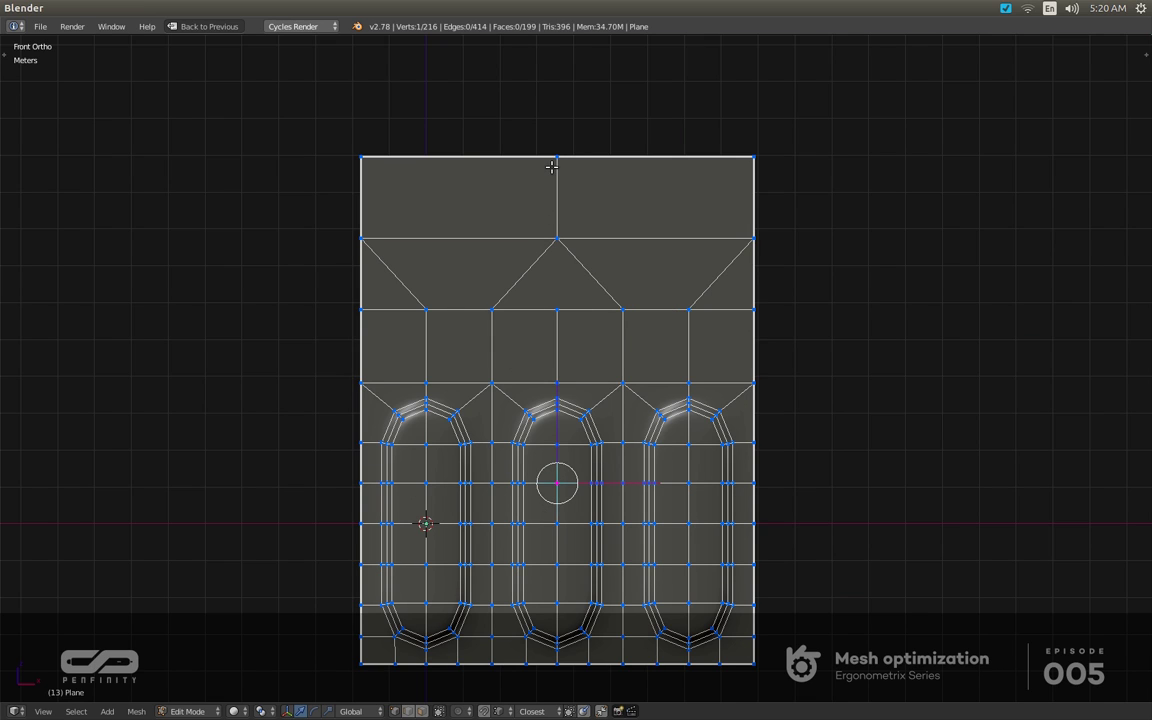
right_click(551, 167)
scroll(551, 167, up, 2)
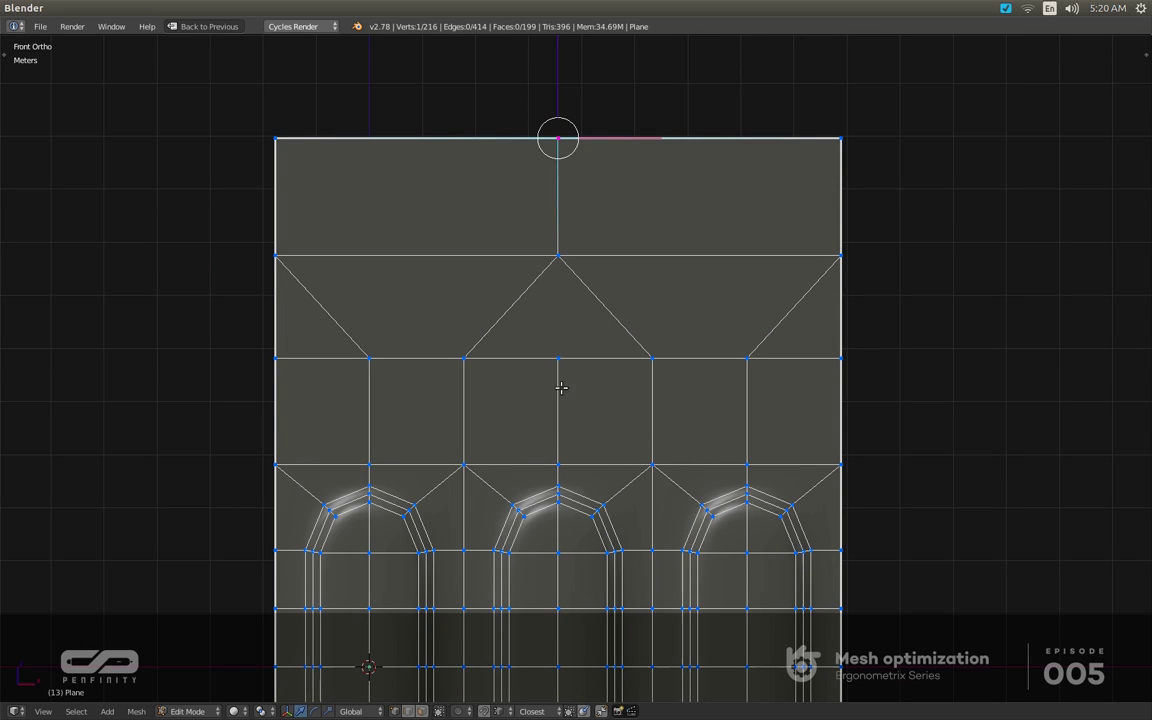
scroll(569, 361, down, 3)
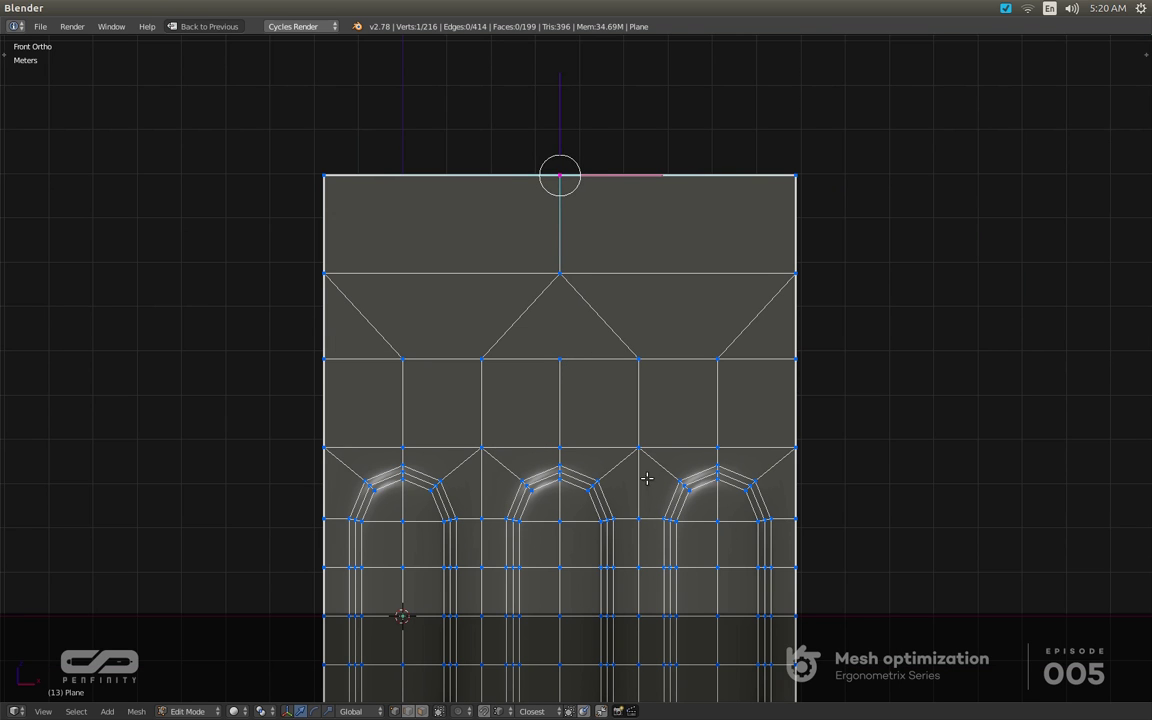
Try to extrude the two upper border edges far upward along Z to form a tall face row.
scroll(537, 488, down, 1)
shift+middle_drag(558, 281, 609, 483)
key(ctrl+Tab)
key(2)
right_click(631, 322)
shift+right_click(499, 325)
key(e)
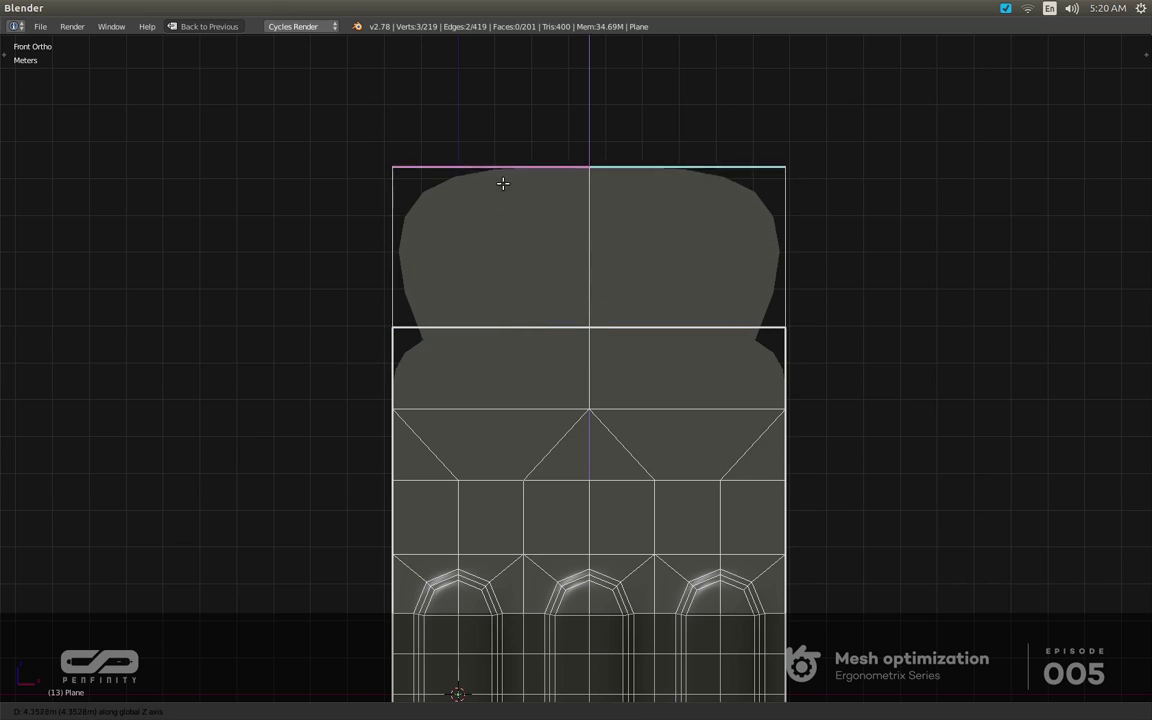
click(510, 130)
Try to insert a centred horizontal loop cut across the tall upper face row.
key(a)
key(a)
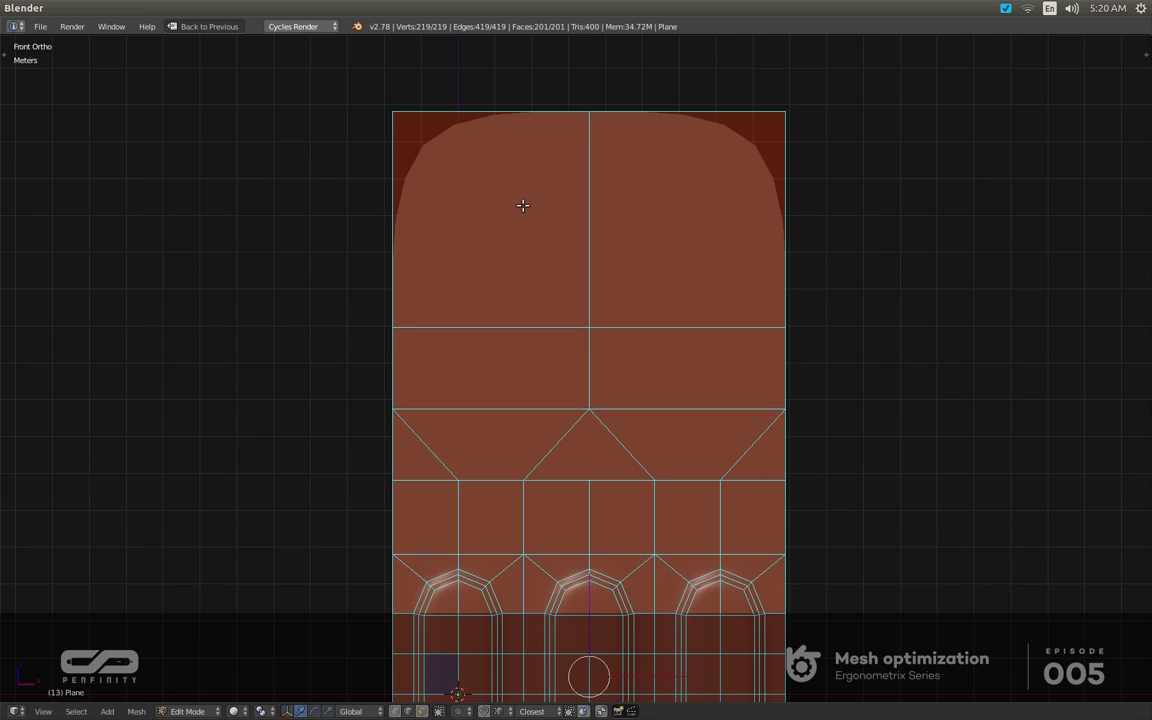
key(ctrl+r)
click(576, 214)
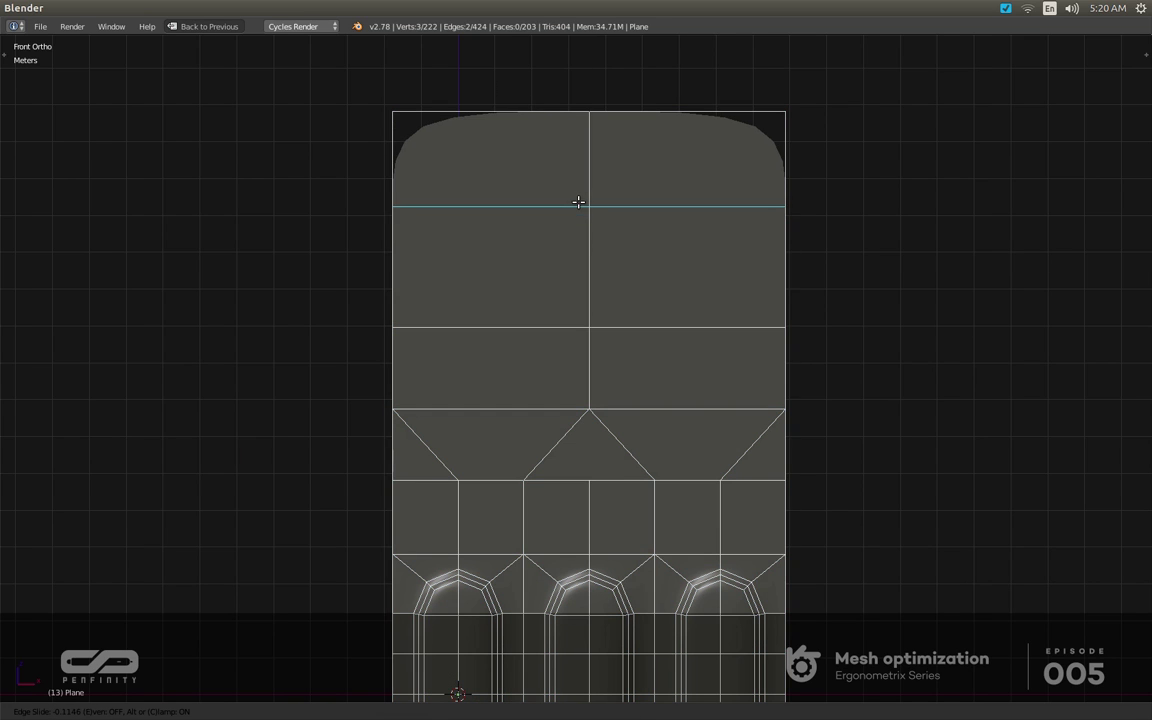
right_click(683, 231)
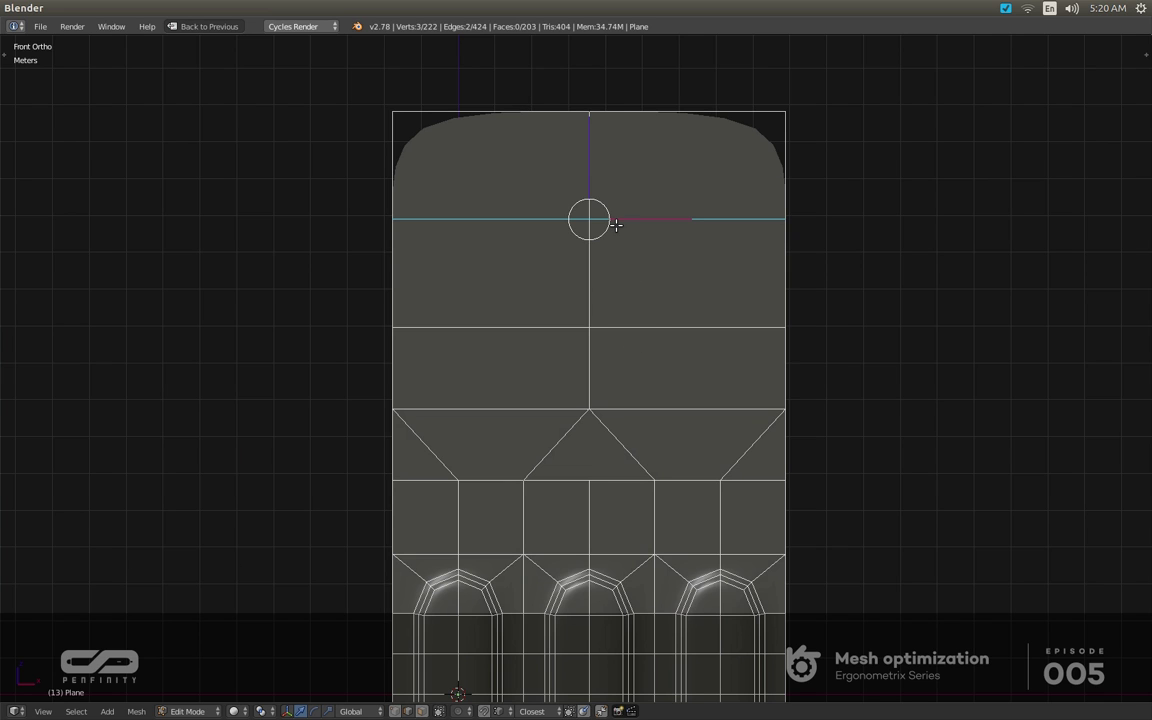
Undo the loop cut and the tall extrusion of the upper border.
scroll(616, 225, down, 3)
middle_drag(672, 408, 602, 497)
key(ctrl+z)
key(ctrl+z)
key(ctrl+z)
key(ctrl+z)
key(ctrl+z)
scroll(653, 401, up, 1)
scroll(571, 414, up, 2)
shift+middle_drag(602, 490, 540, 468)
key(KP_1)
shift+middle_drag(622, 456, 415, 395)
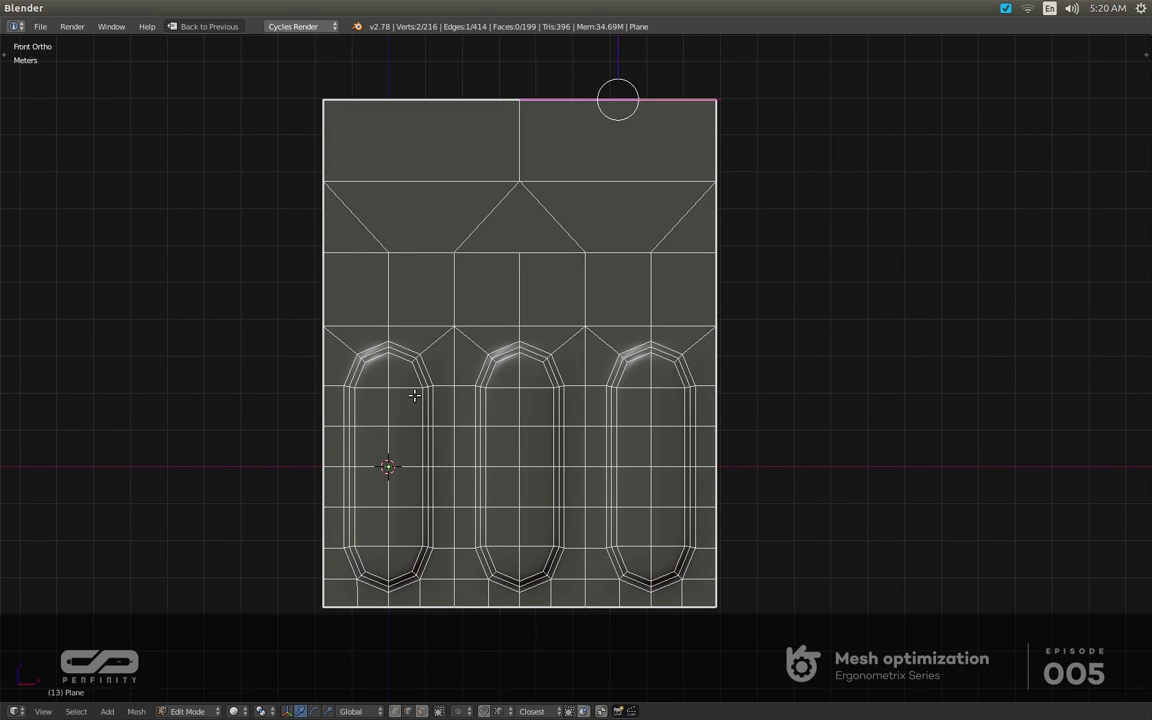